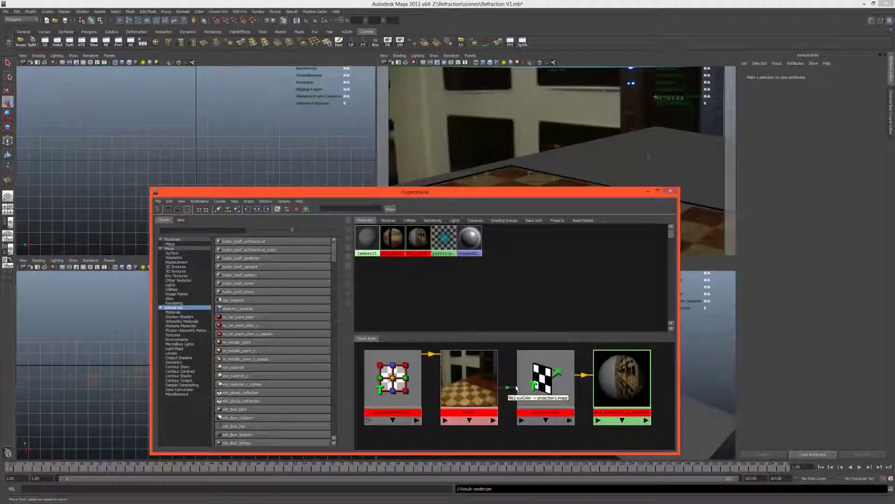
- Set the fit type of the projection node to Match Camera Resolution
click(532, 384)
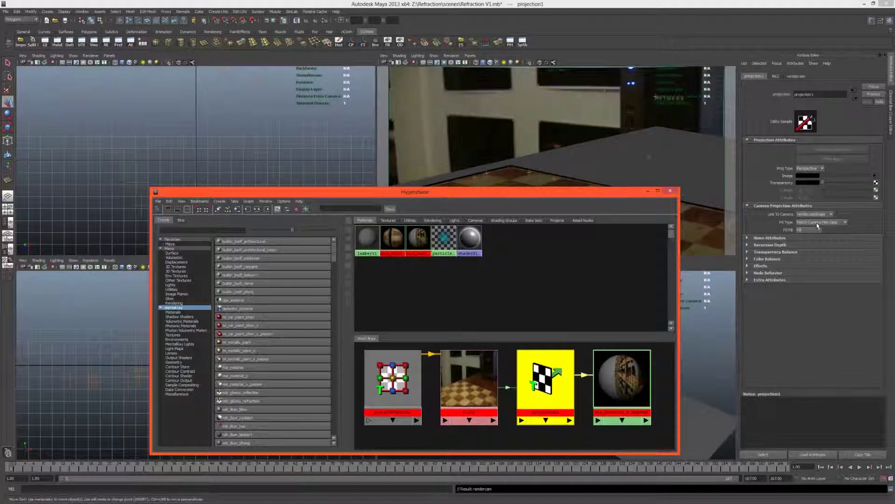
click(817, 222)
click(818, 237)
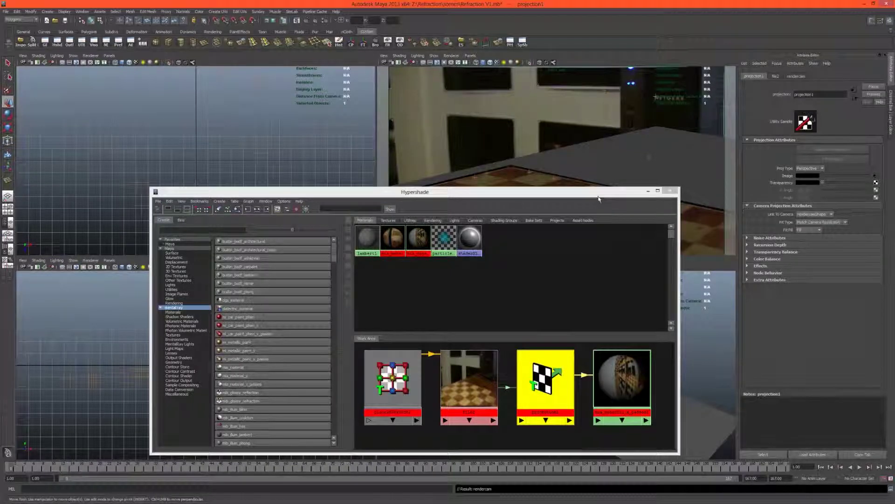
- Assign the camera projection material to the shadowcatcher plane behind the chessboard, moving the Hypershade window out of the way
drag(599, 198, 468, 211)
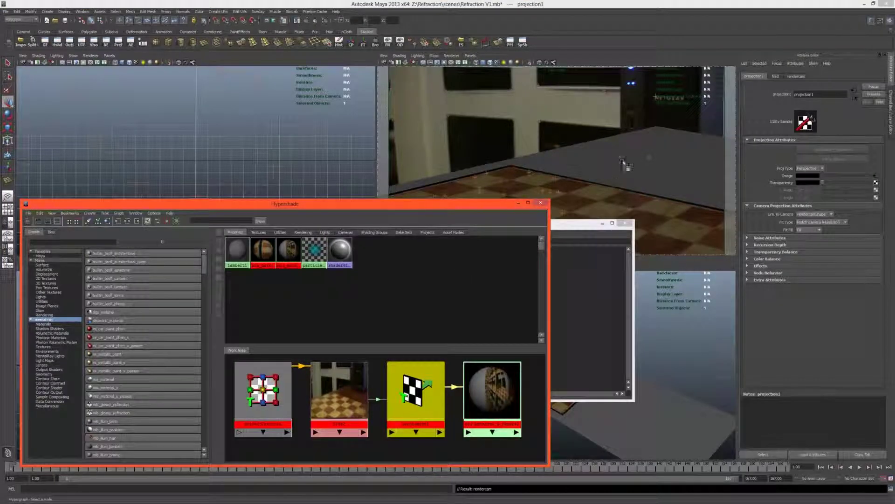
middle_drag(622, 161, 623, 160)
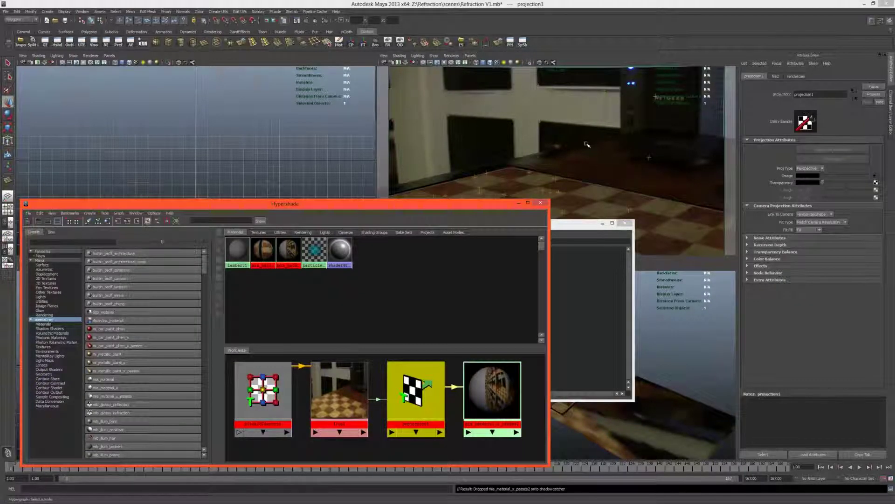
drag(490, 205, 546, 270)
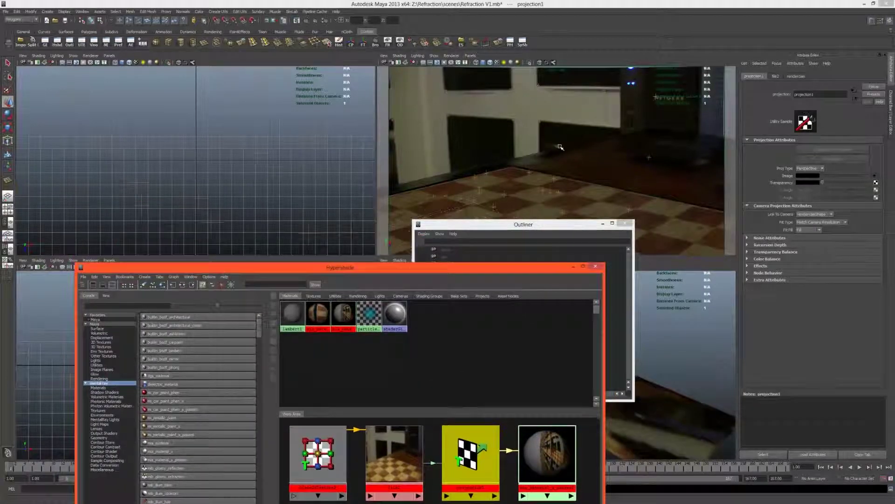
- Select the shadowcatcher and chessboard planes in turn to inspect them, show the chessboard's channel values, and clear the selection
click(580, 159)
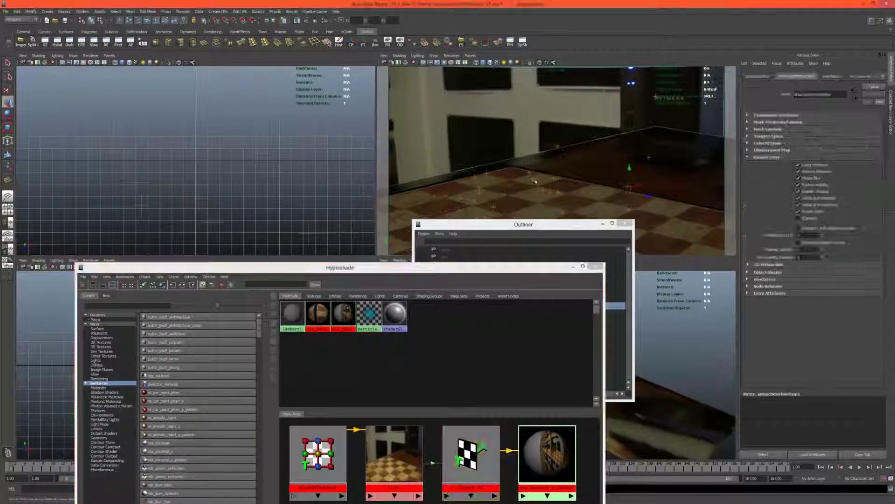
click(635, 161)
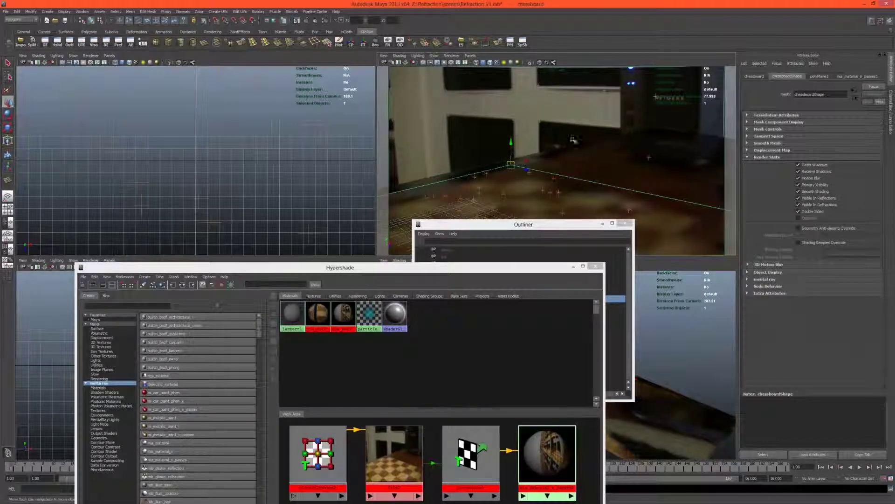
click(890, 114)
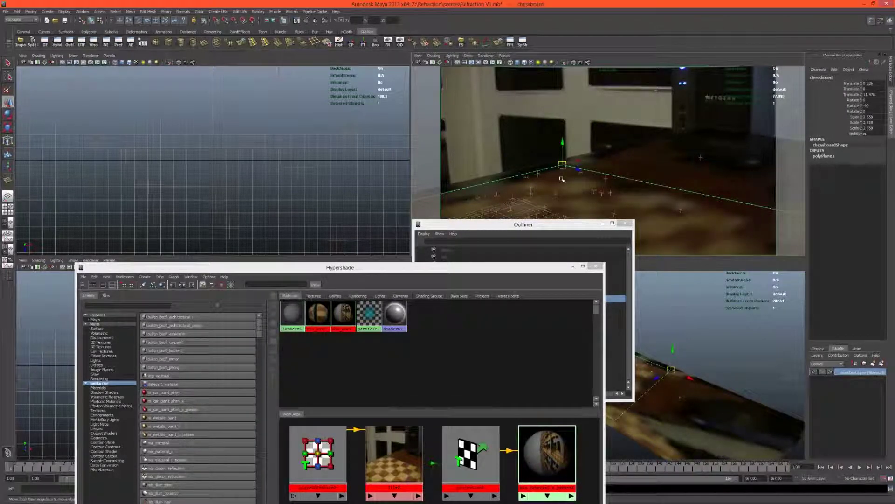
click(514, 150)
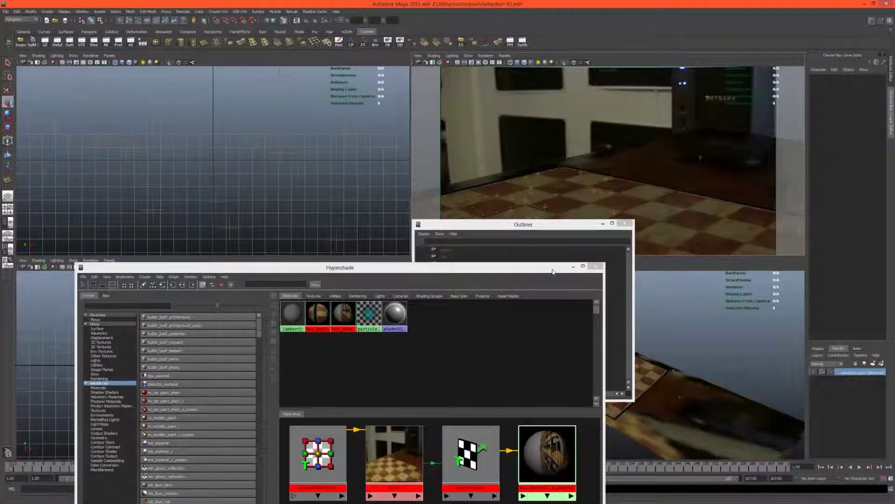
- Clear the camera view of floating windows and create a polygon sphere above the chessboard
mouse_move(554, 267)
mouse_down()
mouse_move(572, 252)
mouse_move(558, 280)
mouse_up()
drag(580, 226, 567, 331)
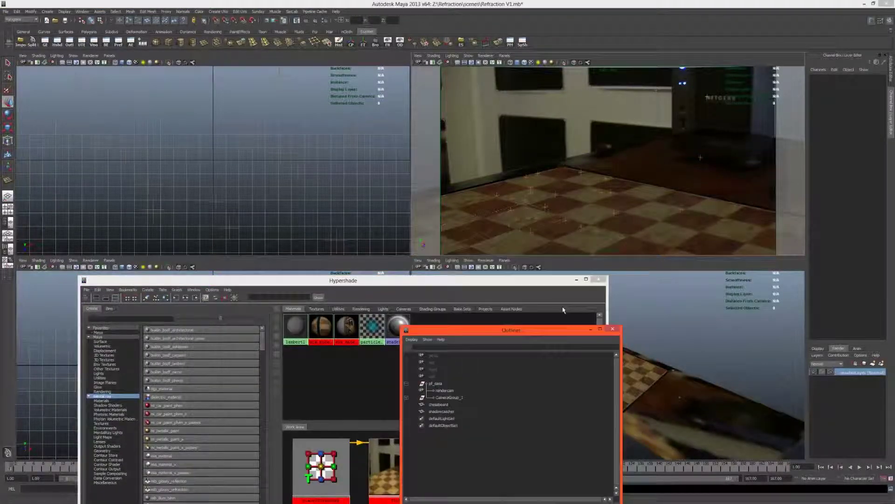
click(206, 129)
click(157, 42)
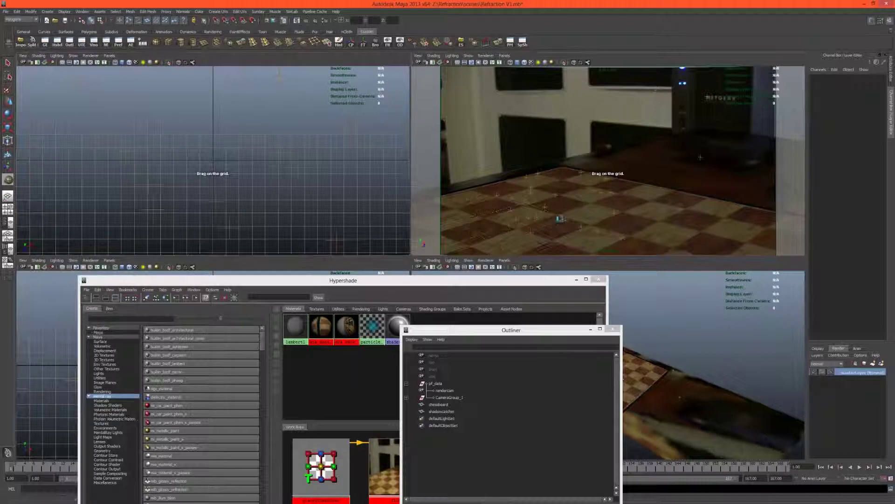
drag(551, 218, 545, 130)
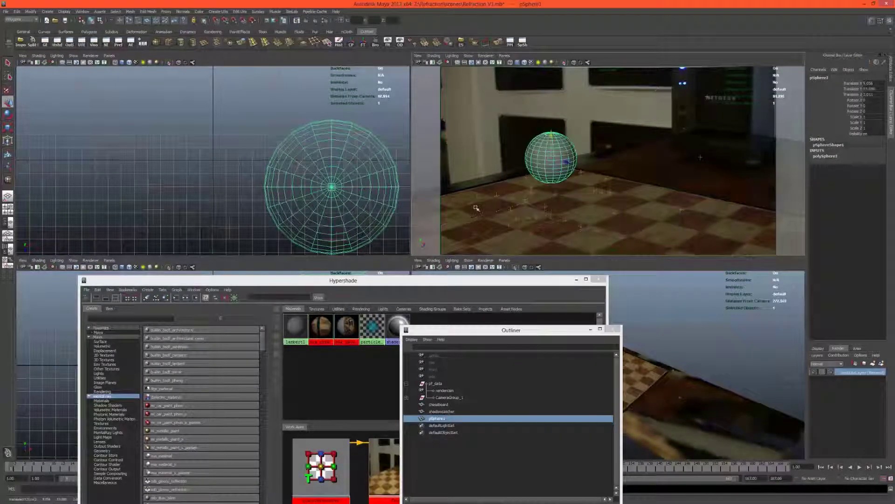
- Create a mia_material_x_passes material and replace its settings with the Chrome preset
click(345, 377)
click(160, 473)
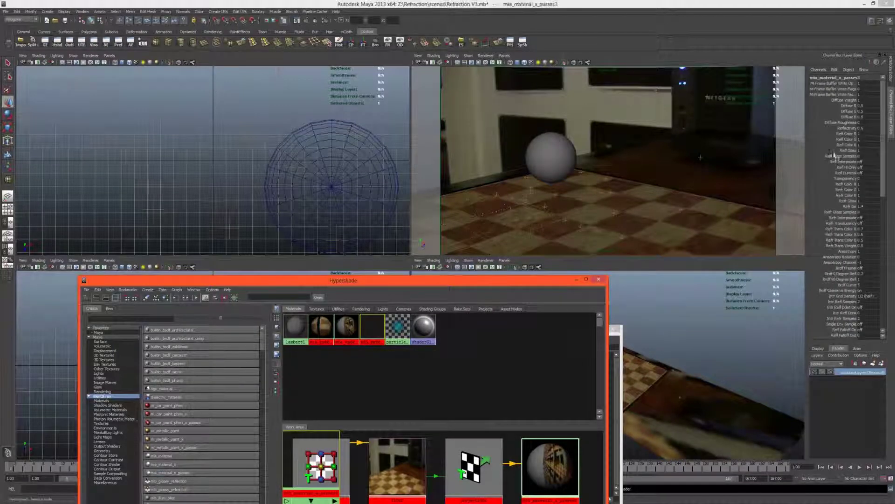
click(892, 80)
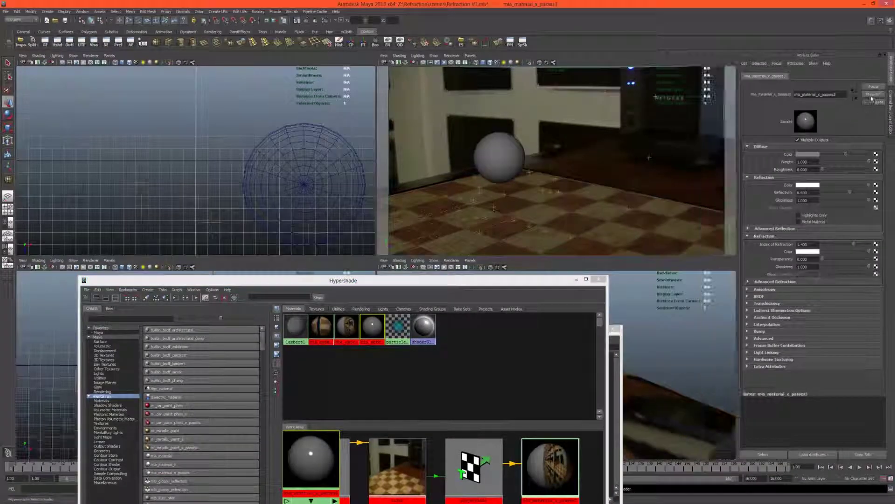
click(874, 94)
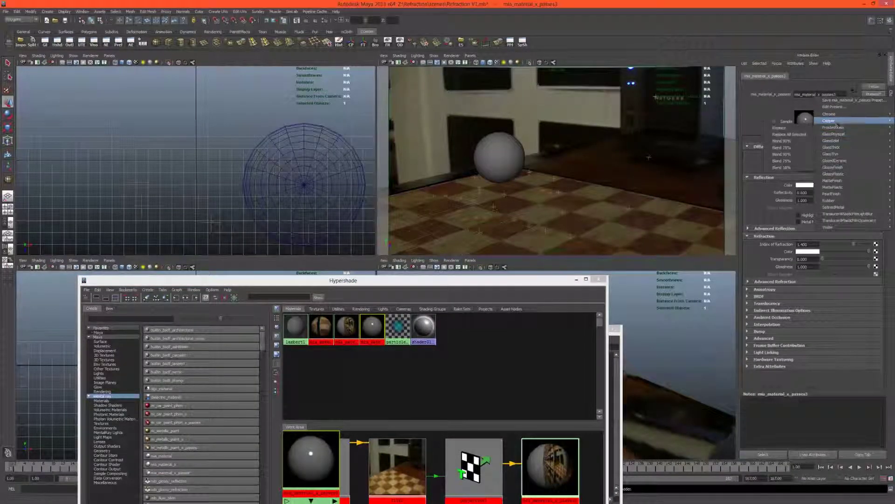
click(789, 121)
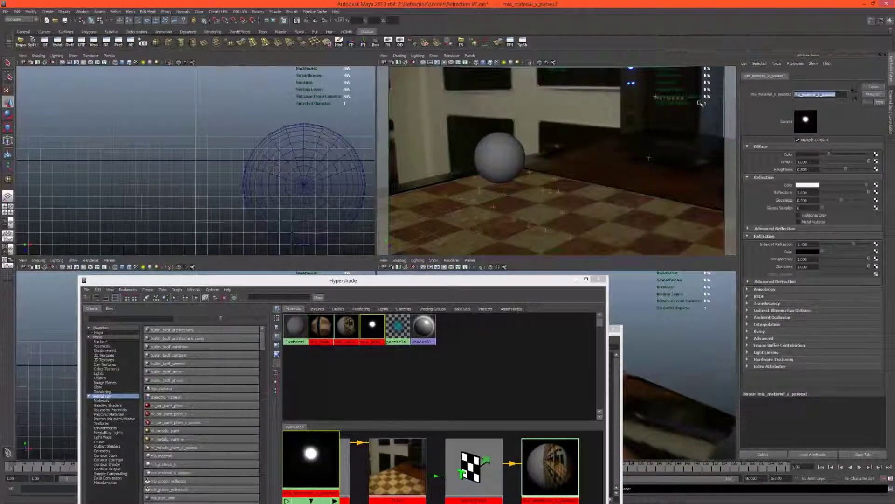
- Rename the new material as chrome and assign it to the sphere
text(chrome)
key(Return)
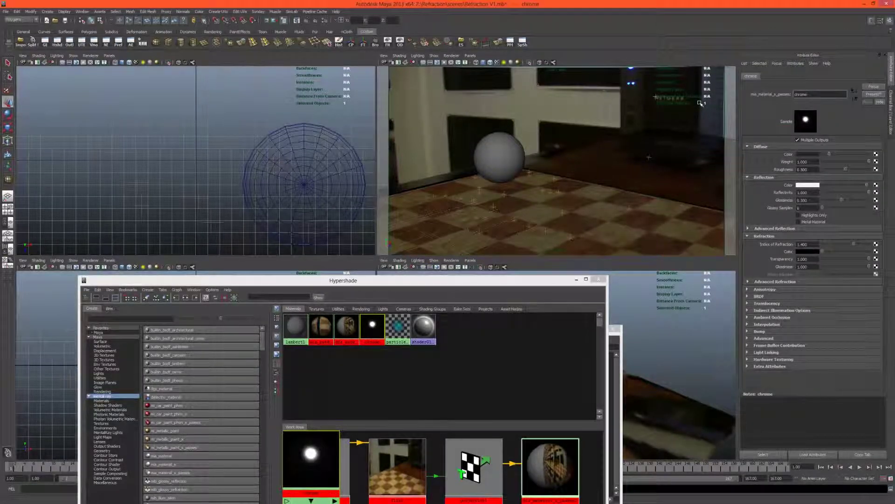
click(359, 326)
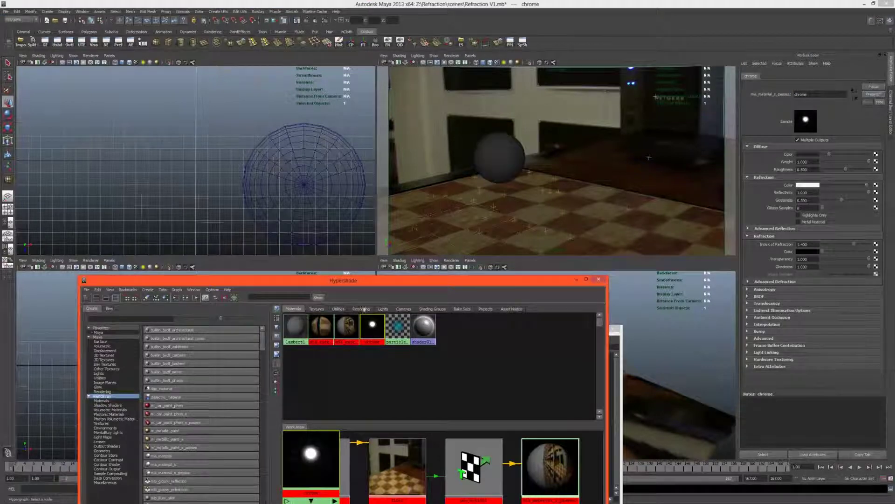
- Rename the camera projection material as projector
click(348, 327)
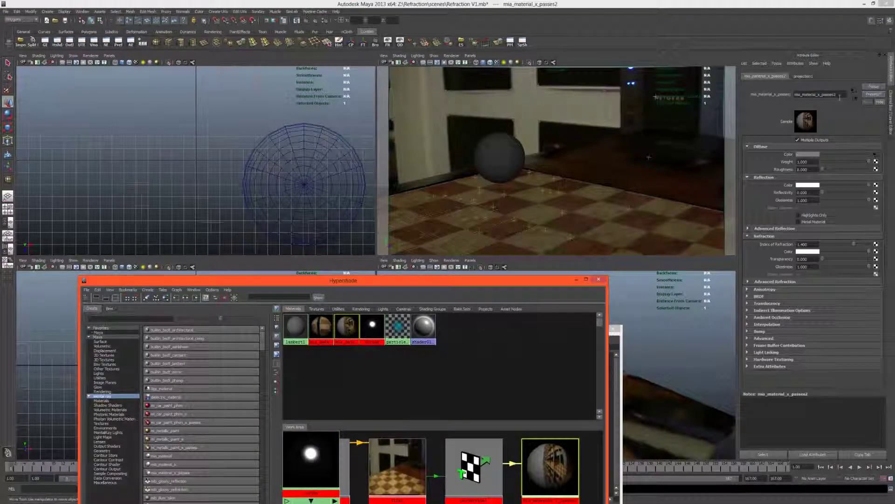
text(glojector)
key(Return)
- Rename the chessboard's material as chessboard1 and clear the selection
click(321, 328)
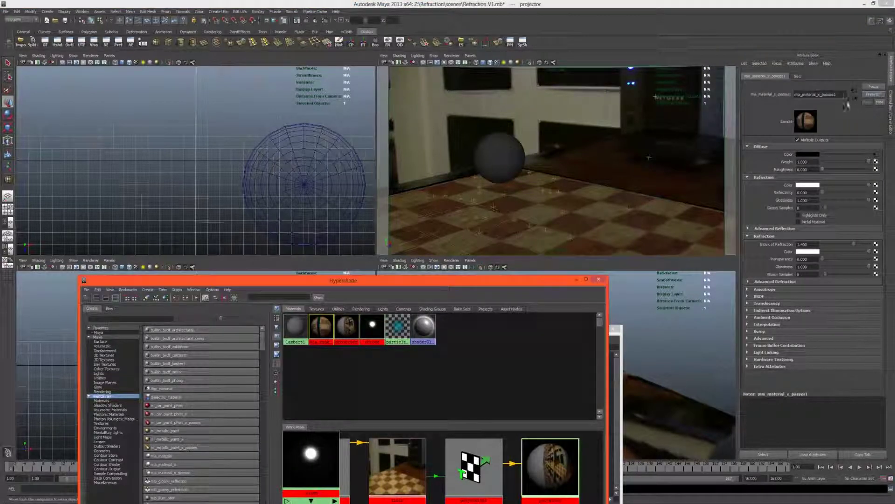
text(chess)
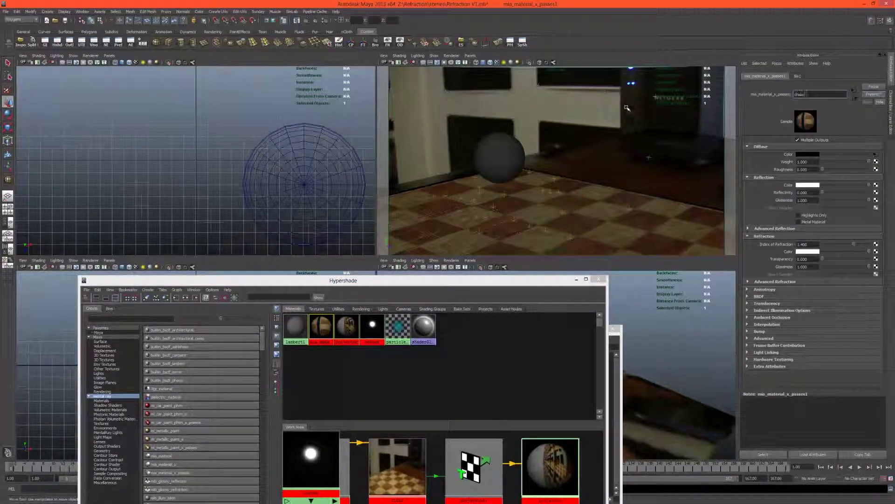
text(board1)
key(Return)
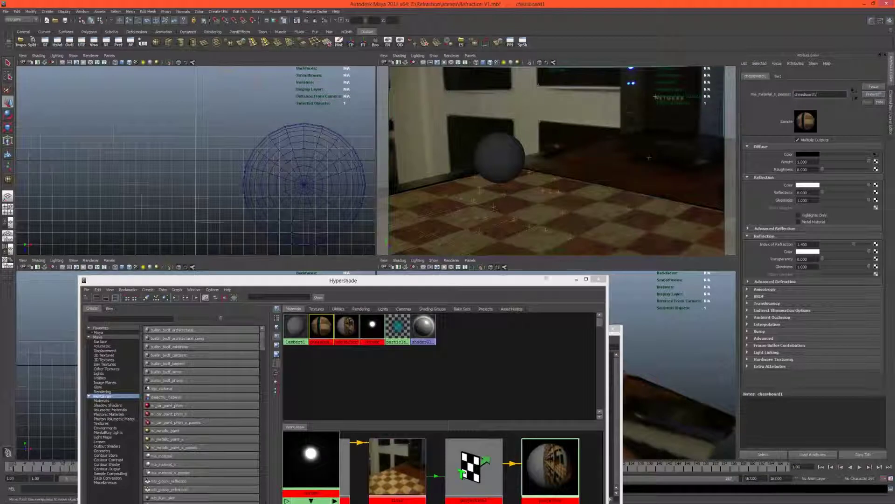
click(466, 136)
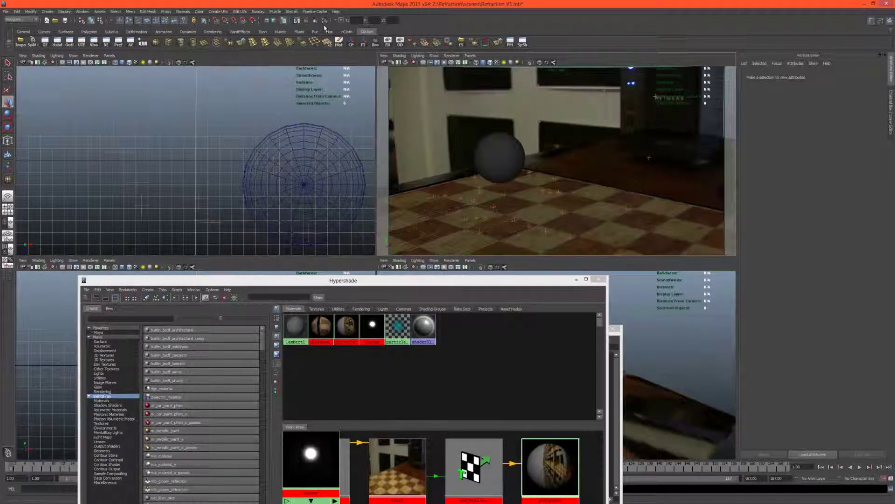
- In the render settings, set both default color profiles to Linear sRGB and remove persp from the renderable cameras
click(325, 21)
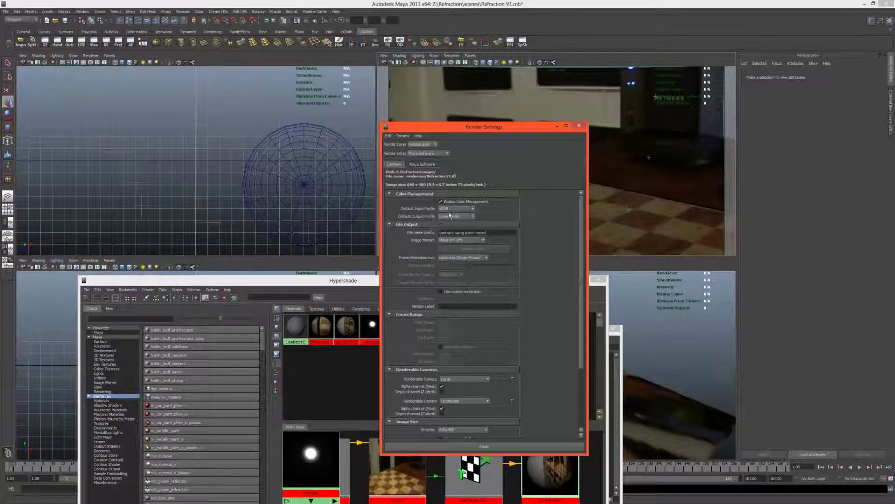
click(450, 210)
click(448, 216)
click(512, 379)
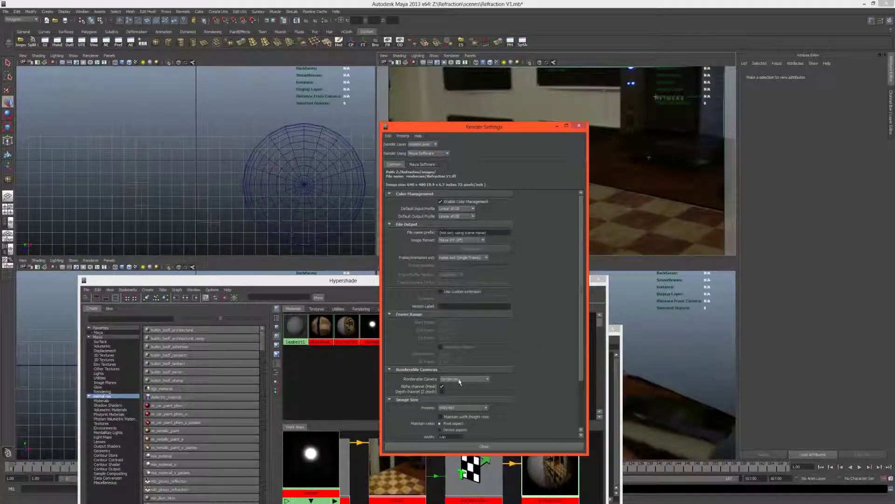
- Switch the renderer to mental ray and display its indirect lighting settings
click(428, 153)
click(423, 177)
click(486, 164)
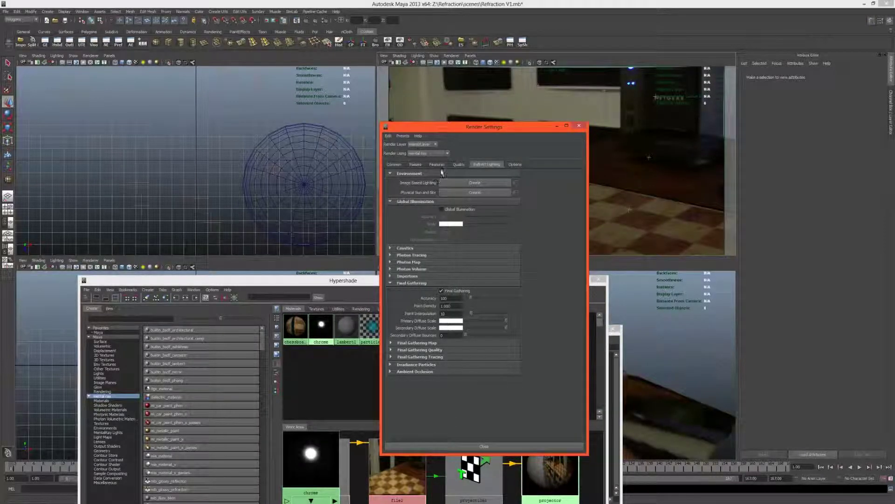
- Set the render image size to 1960 by 1103 pixels
click(394, 165)
scroll(475, 366, down, 3)
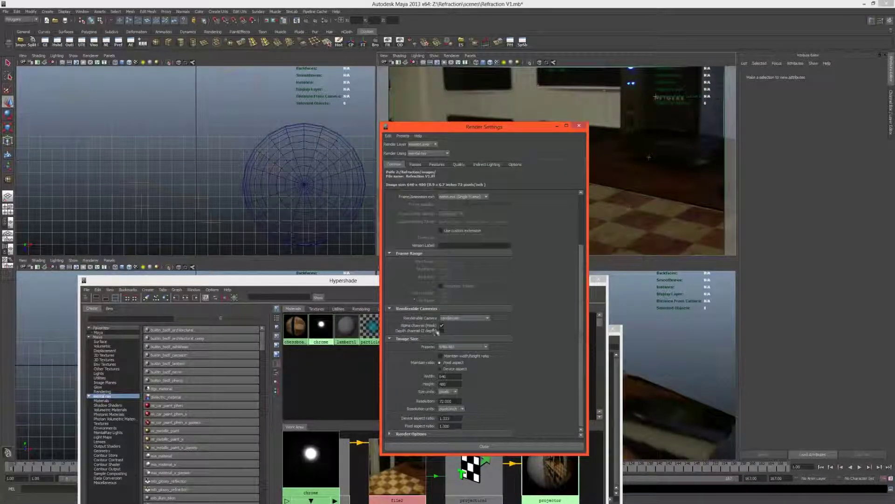
drag(455, 376, 423, 377)
text(1960)
key(Tab)
text(10)
drag(447, 384, 401, 383)
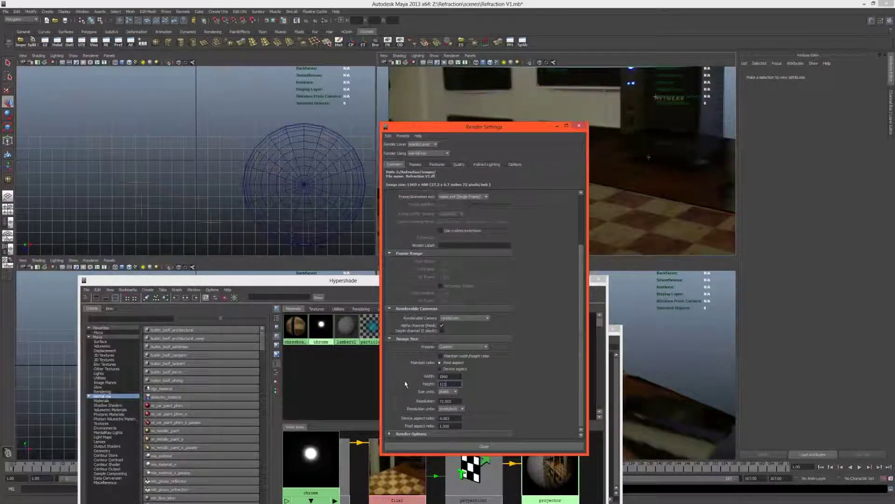
text(03)
key(Return)
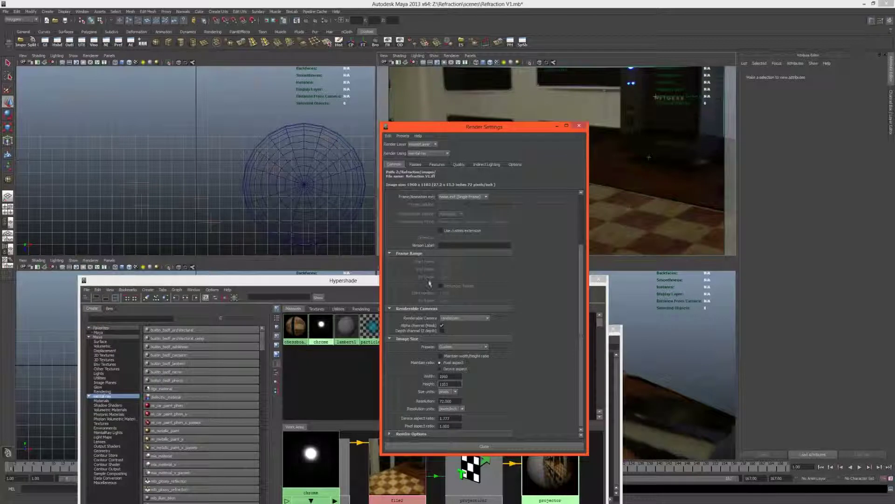
- Move the render settings clear of the camera view and render a test image from rendercam
drag(443, 129, 537, 82)
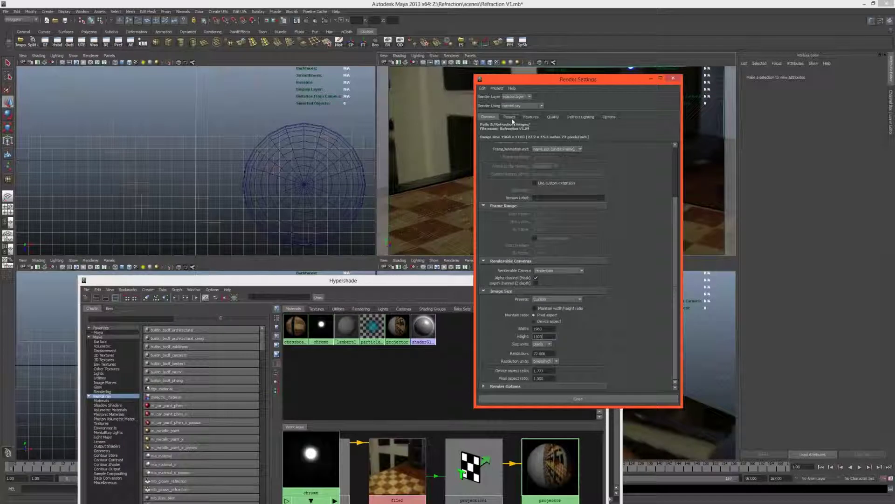
drag(536, 82, 176, 125)
click(454, 135)
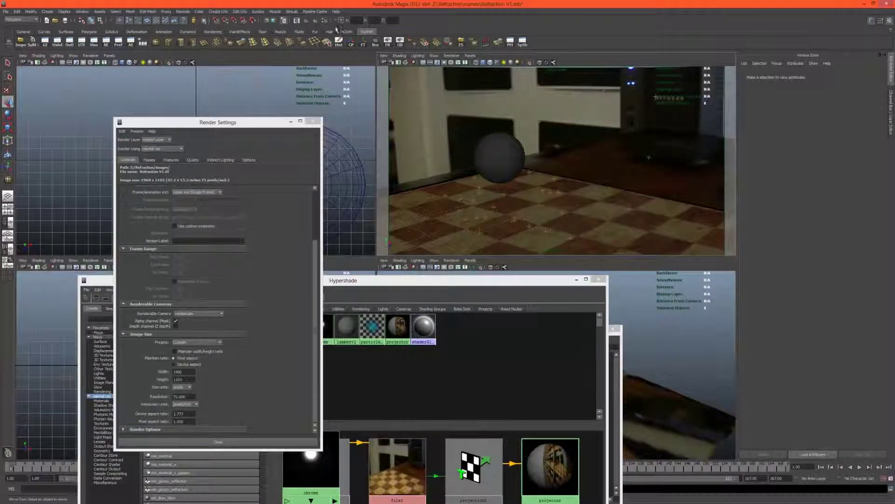
click(297, 20)
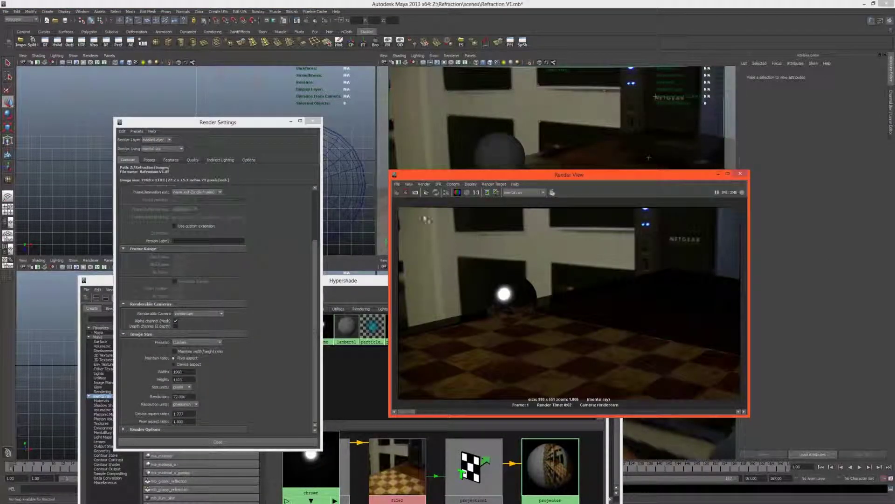
- Set the image color profile in the Render View's color management to Linear sRGB
click(471, 184)
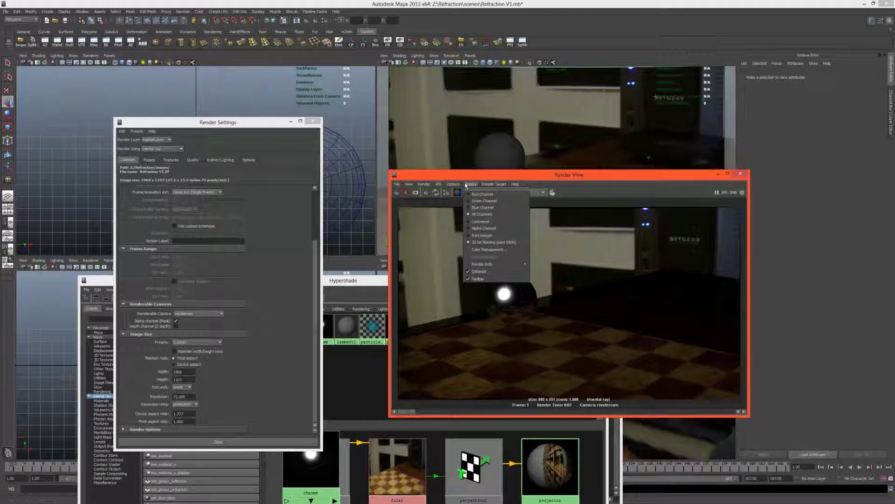
click(488, 249)
click(770, 123)
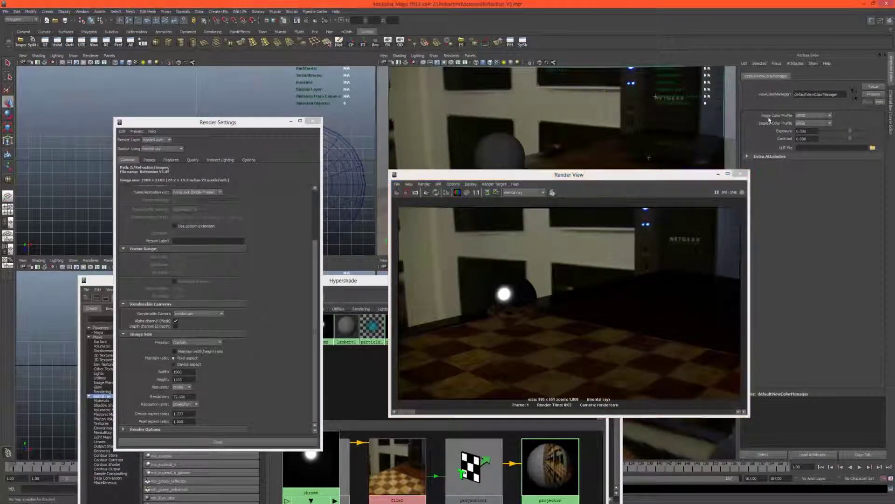
click(800, 117)
click(799, 115)
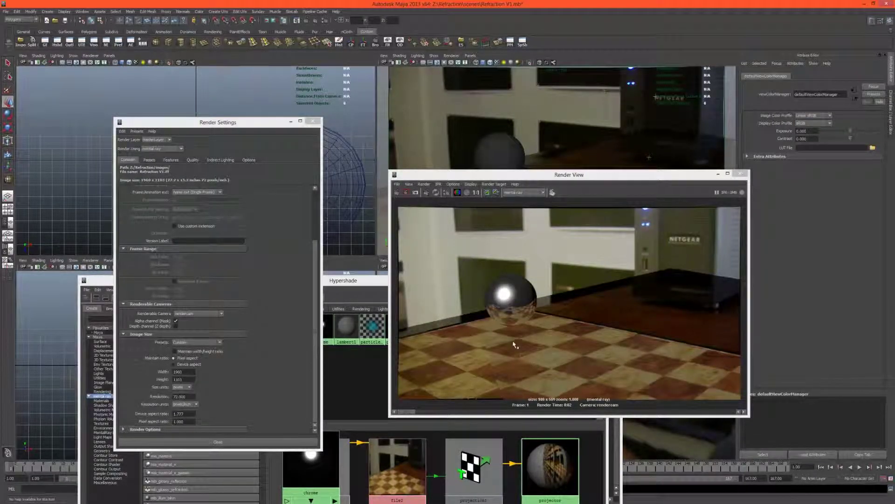
- Move the Render View clear of the camera view and set the chessboard plane's Translate Y to 0.01
click(624, 354)
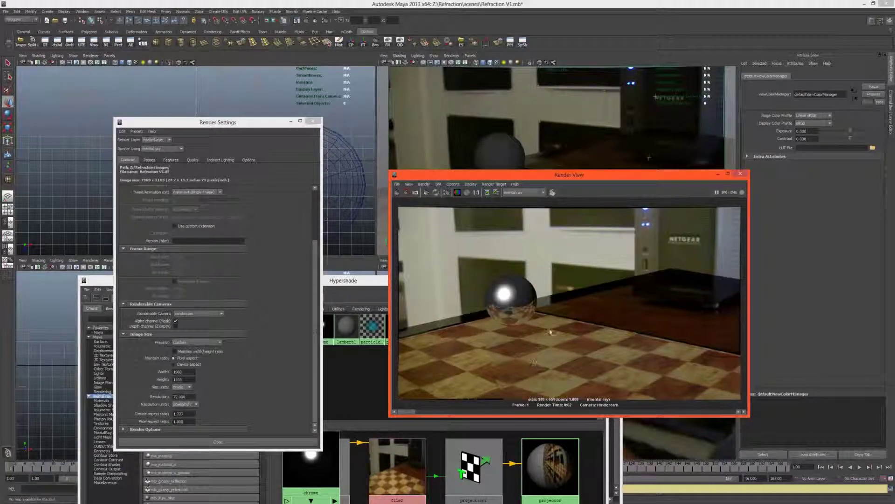
drag(692, 184, 523, 255)
click(577, 210)
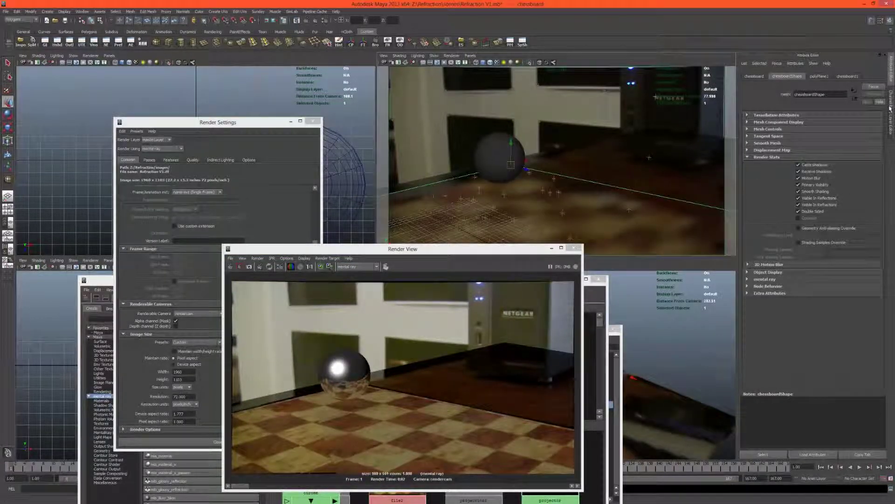
key(ctrl+a)
click(868, 89)
text(0.01)
key(Return)
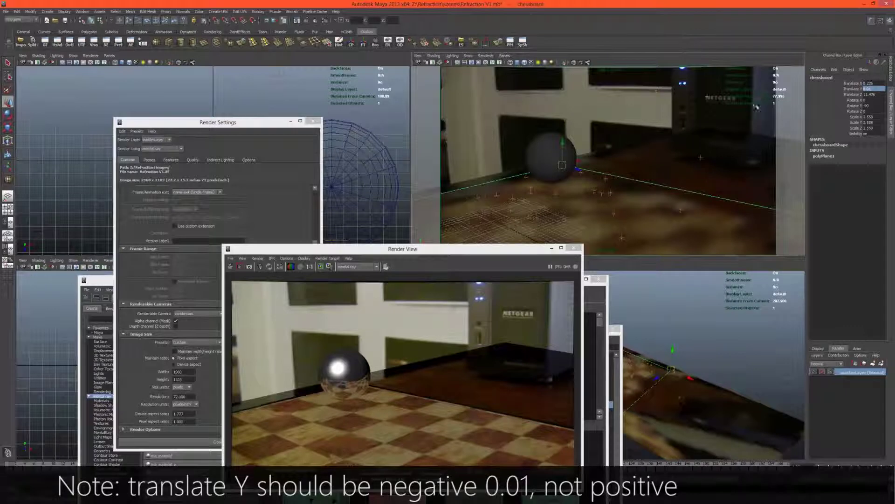
click(890, 74)
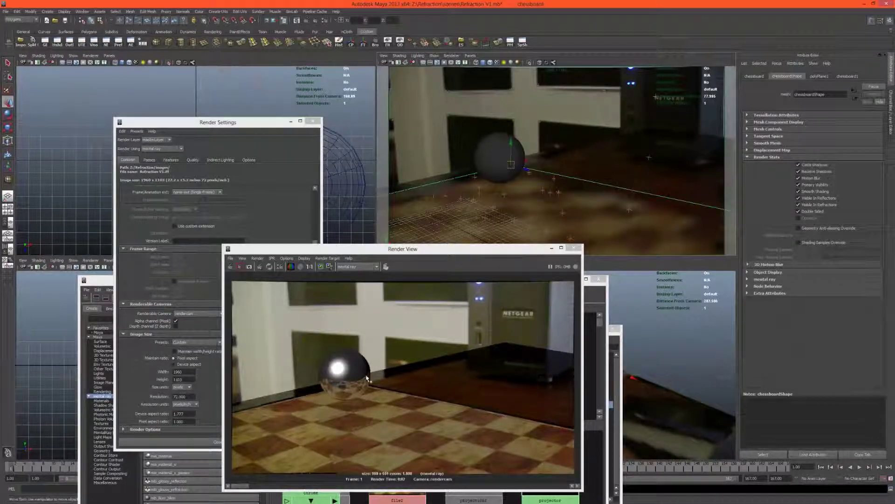
- Turn off Casts Shadows for the shadowcatcher plane, keep the current render for comparison and render again
click(810, 172)
click(610, 161)
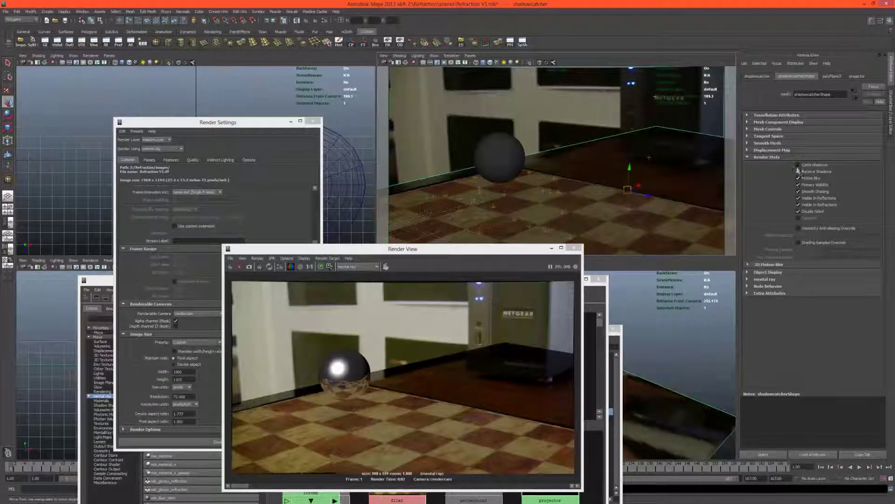
click(799, 165)
click(319, 269)
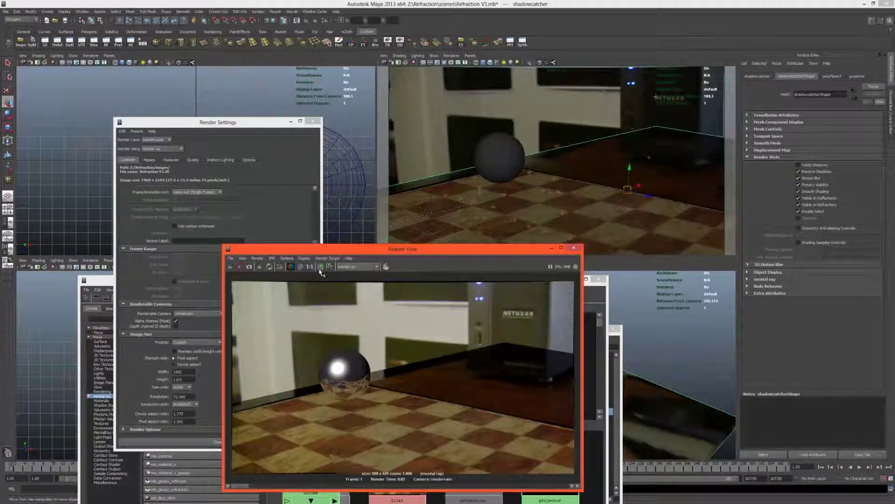
click(230, 267)
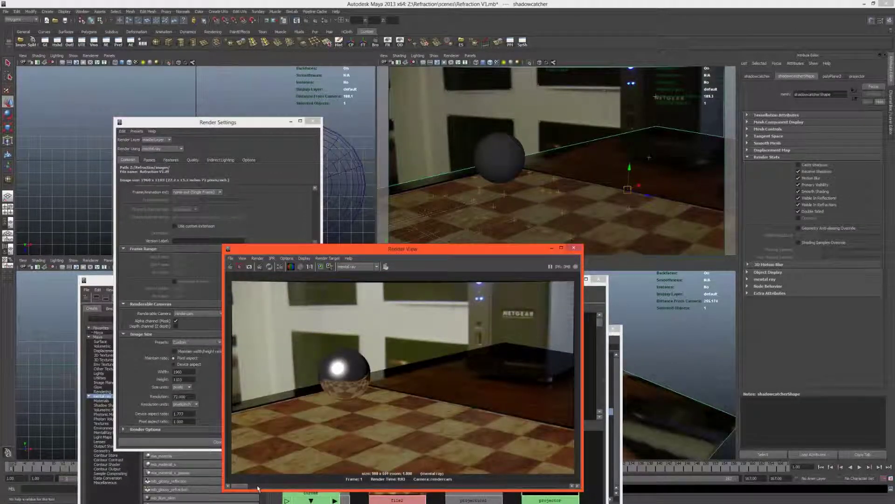
- Turn off Visible in Reflections and Visible in Refractions for the shadowcatcher, then re-render, compare with the stored image and minimize the render window
click(808, 198)
click(809, 204)
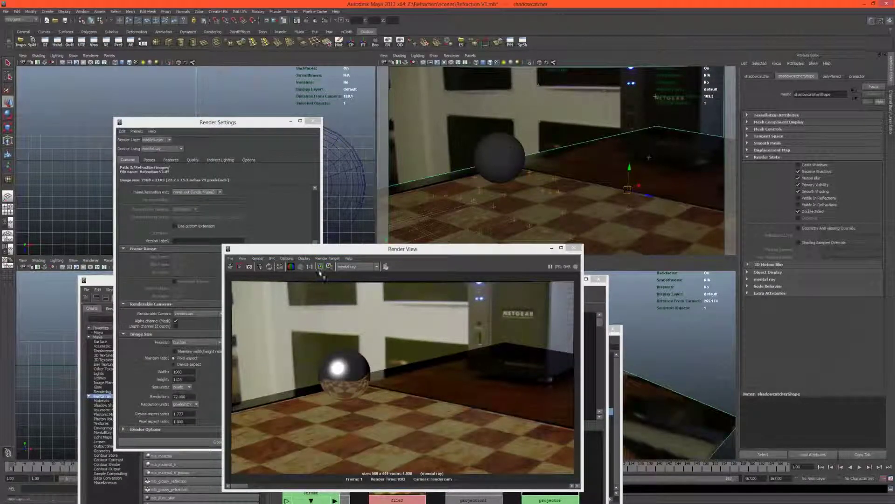
click(235, 275)
click(230, 266)
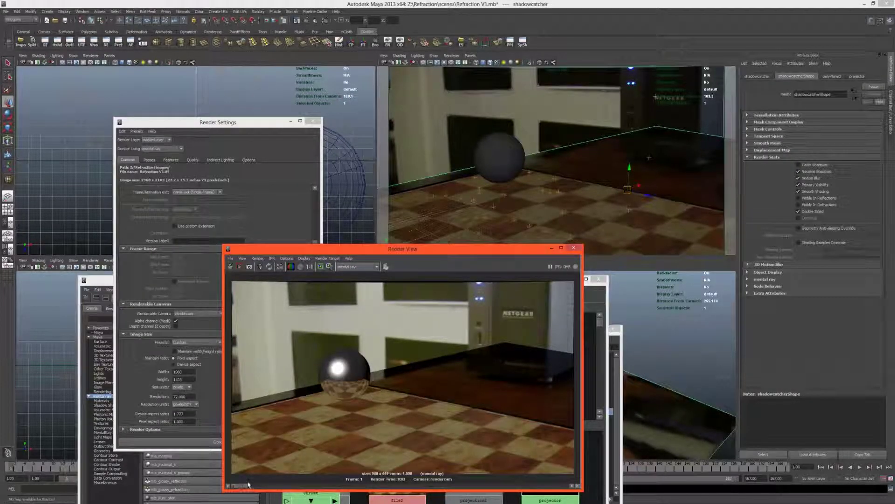
drag(249, 485, 254, 484)
click(553, 248)
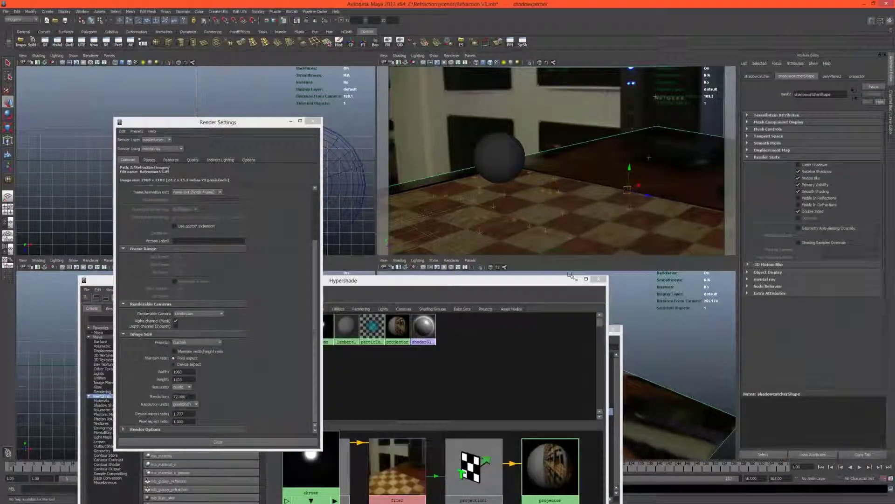
- Create mental ray image-based lighting and load HDR.exr from the project's sourceimages folder as its image
click(718, 294)
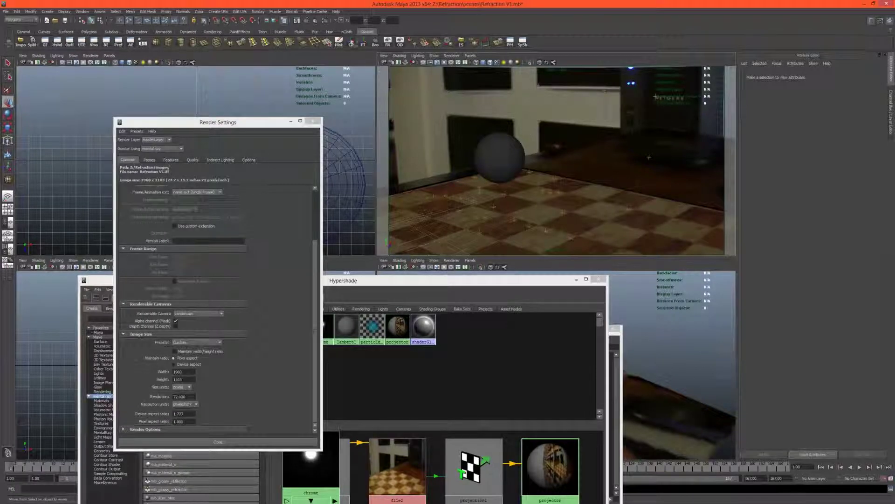
click(246, 147)
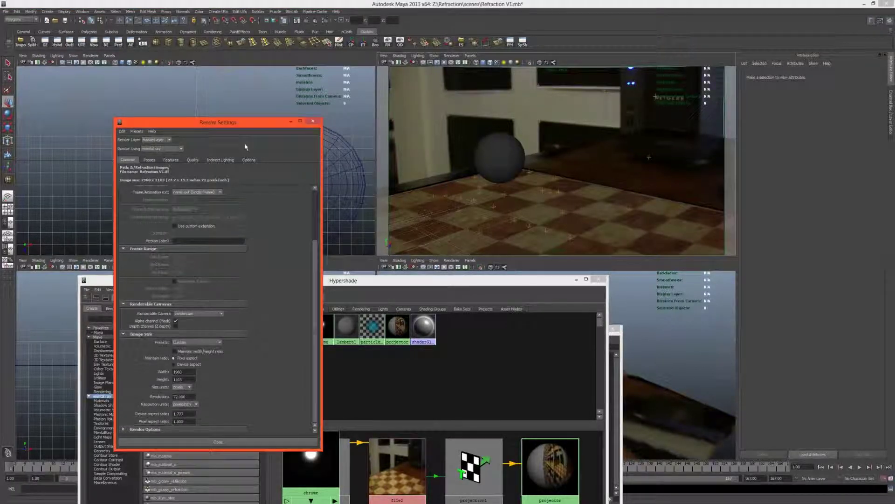
click(220, 160)
click(229, 178)
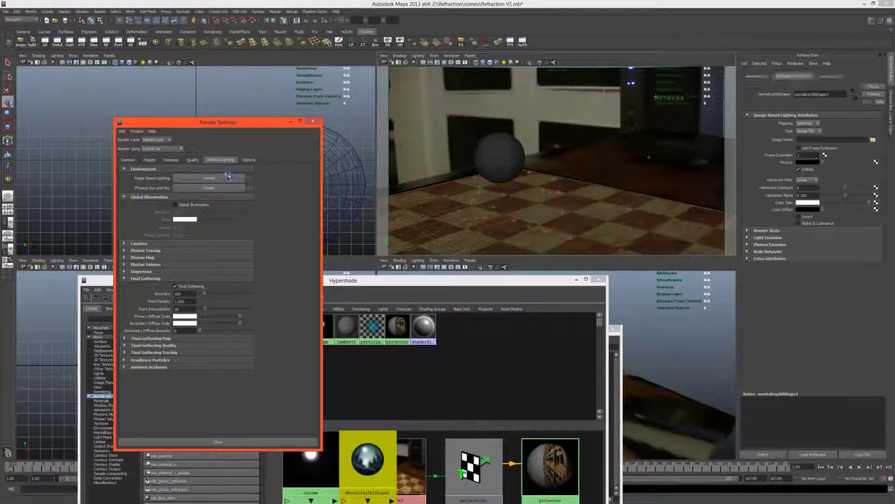
click(873, 139)
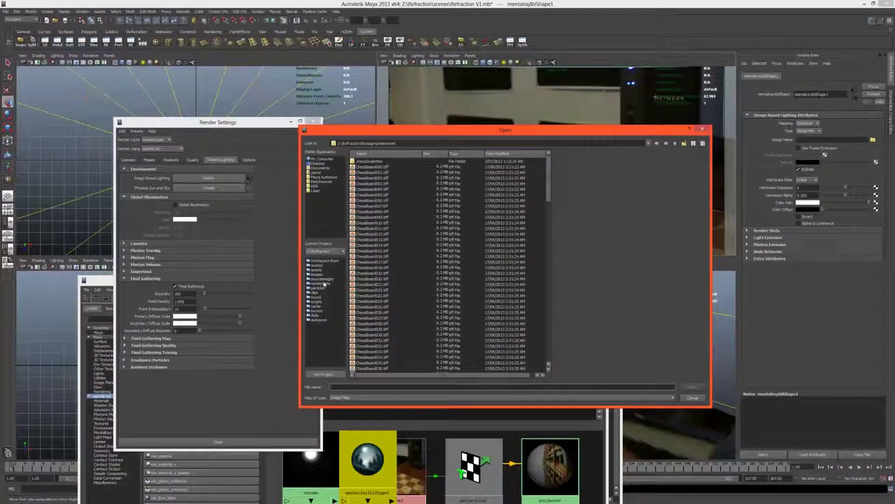
double_click(324, 284)
double_click(366, 180)
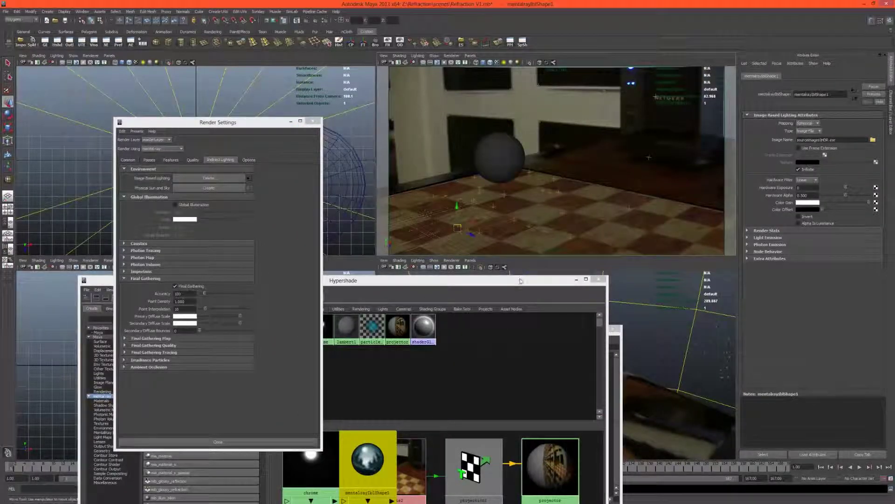
- Set the Alpha Gain of the rendercam's image plane to 0
drag(521, 281, 536, 267)
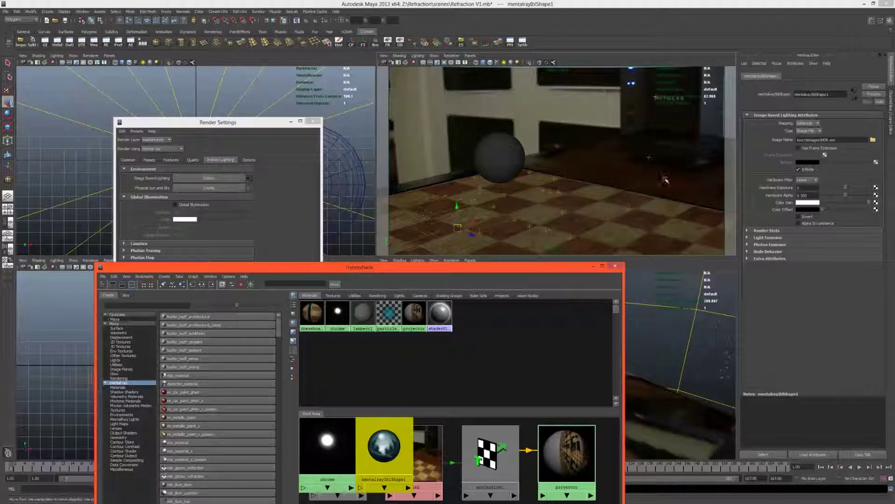
click(569, 222)
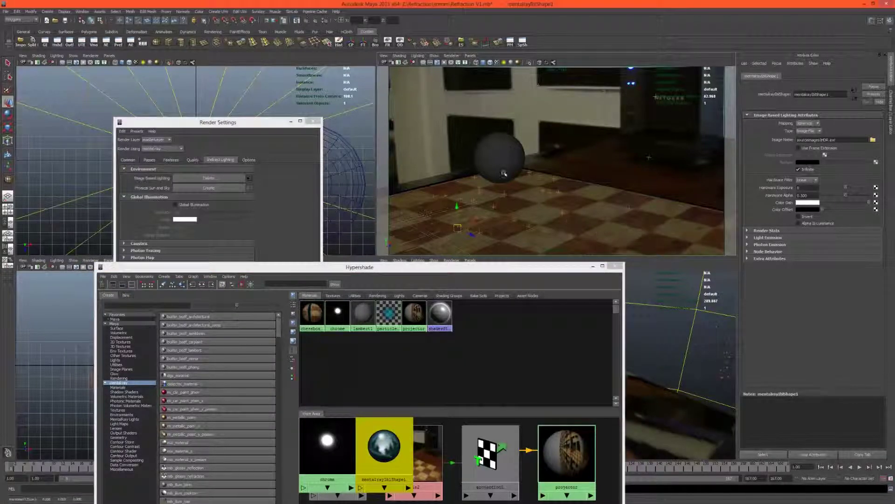
click(397, 62)
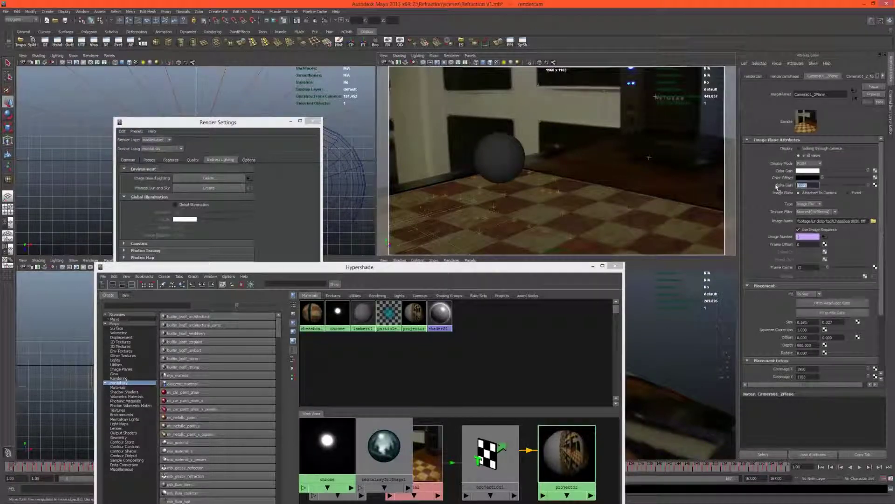
text(0)
key(Return)
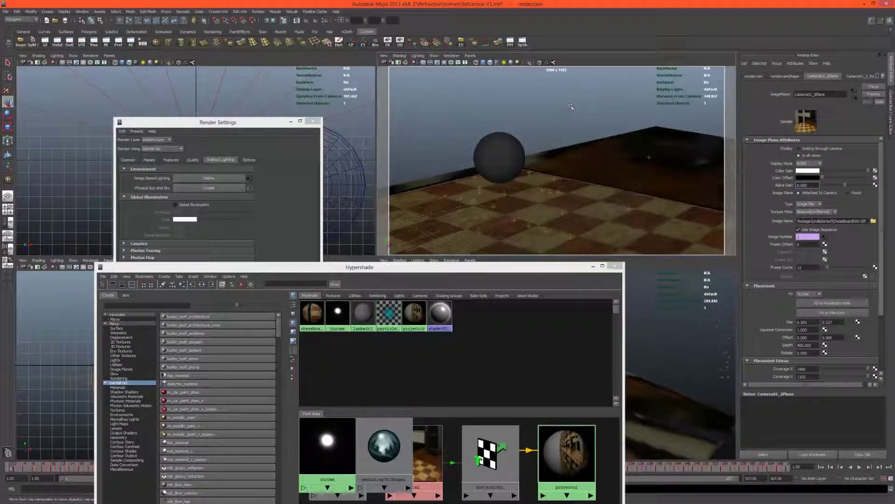
click(797, 78)
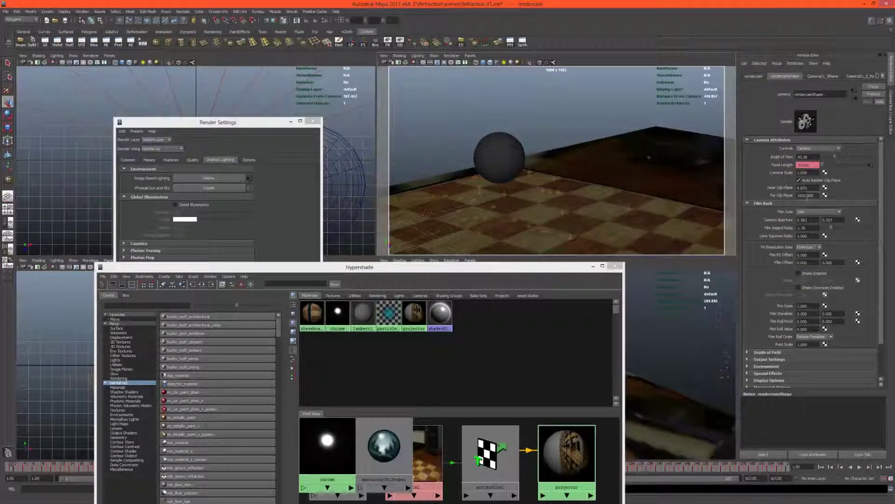
click(549, 109)
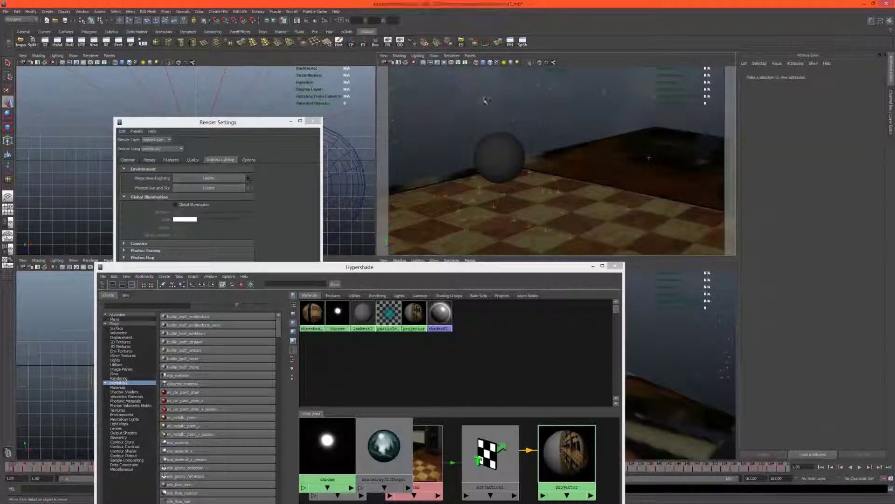
- Select the image-based lighting sphere and rotate it about 48 degrees around Y
drag(502, 110, 506, 113)
drag(561, 115, 606, 132)
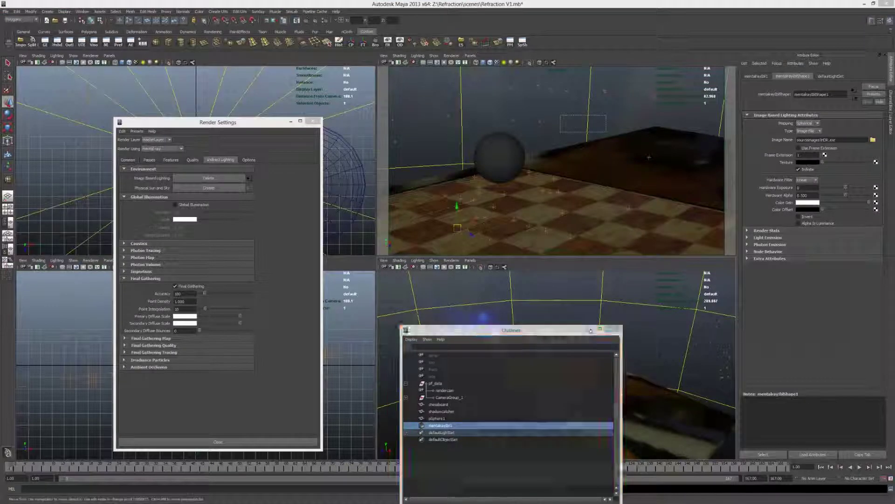
click(590, 329)
alt+drag(571, 350, 466, 300)
scroll(552, 347, down, 8)
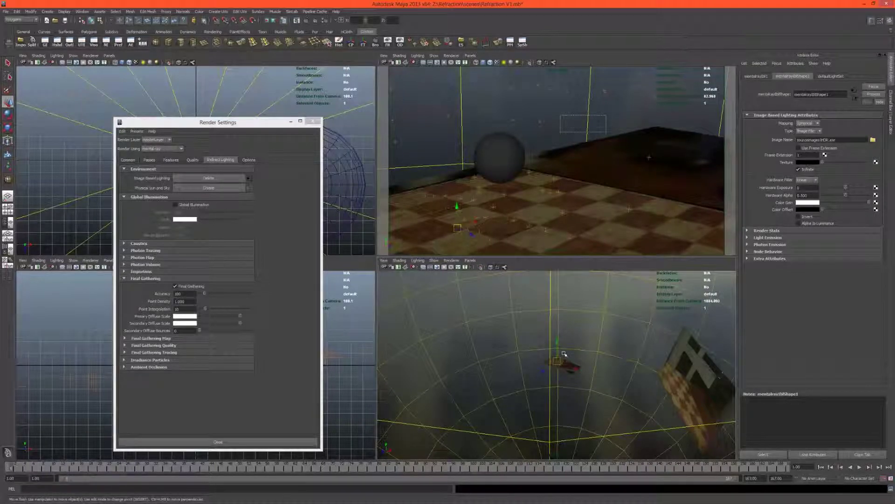
scroll(564, 354, down, 5)
key(e)
click(888, 125)
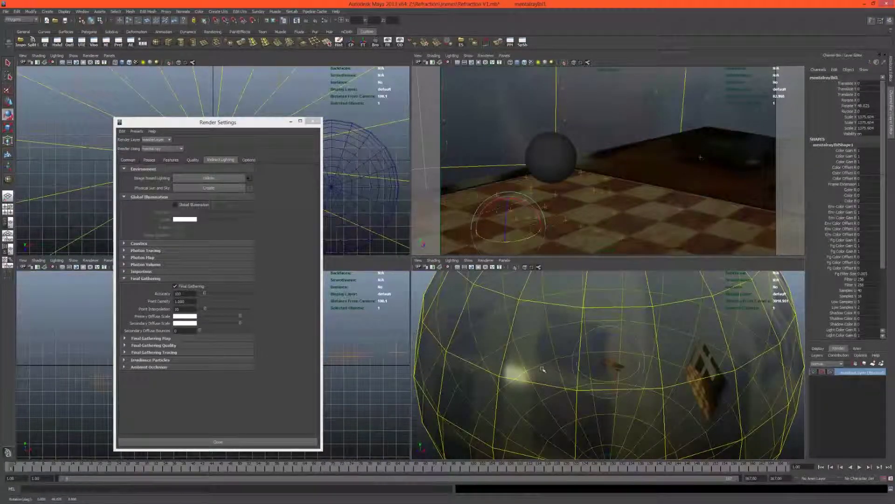
- Rotate the image-based lighting sphere further around Y to line up its HDR image with the chessboard
scroll(593, 366, up, 5)
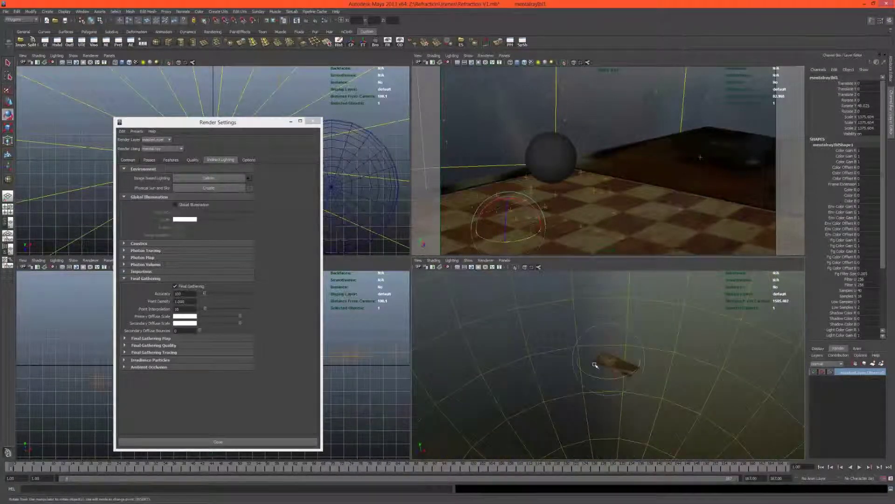
alt+drag(596, 365, 641, 363)
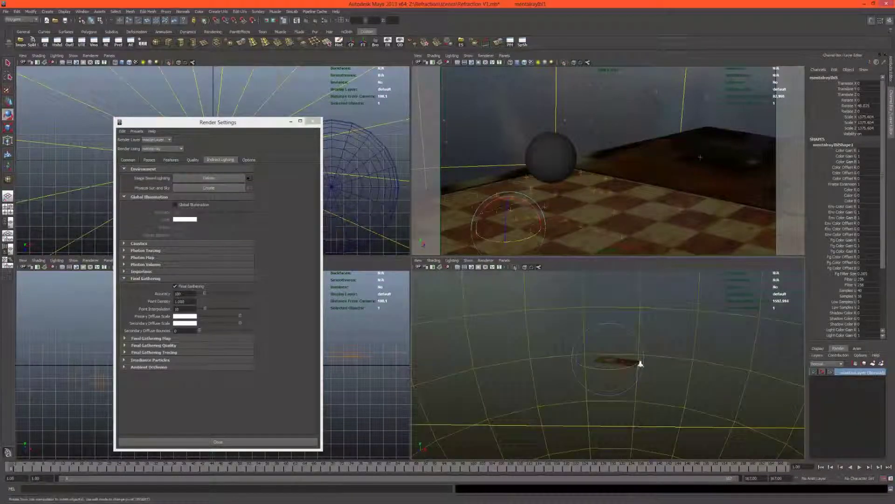
scroll(642, 363, up, 4)
alt+middle_drag(652, 341, 646, 446)
alt+drag(629, 393, 570, 380)
alt+middle_drag(570, 381, 674, 370)
drag(674, 368, 649, 397)
key(ctrl+z)
alt+middle_drag(649, 396, 630, 339)
alt+drag(630, 340, 681, 362)
- Raise the image-based lighting sphere to about 148 in Y and set its X, Y and Z scale to 100
key(w)
drag(676, 288, 670, 226)
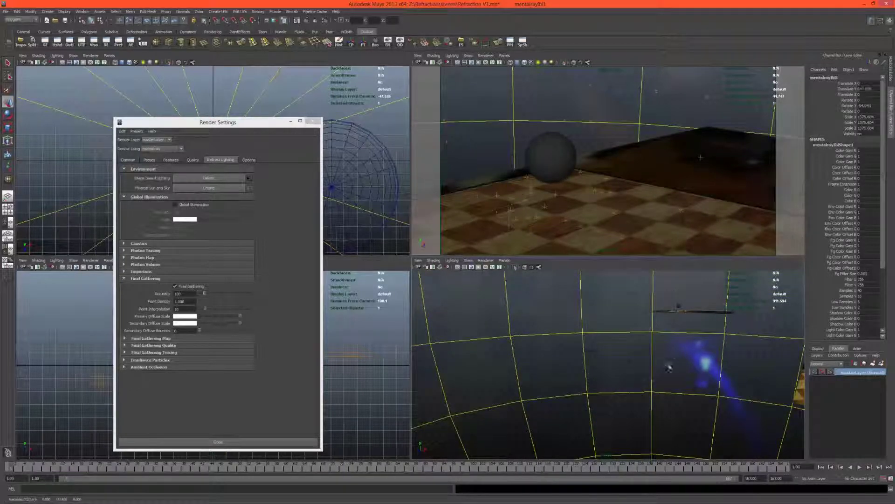
alt+middle_drag(671, 351, 658, 384)
mouse_move(657, 384)
alt+mouse_down()
mouse_move(652, 375)
mouse_move(659, 377)
alt+mouse_up()
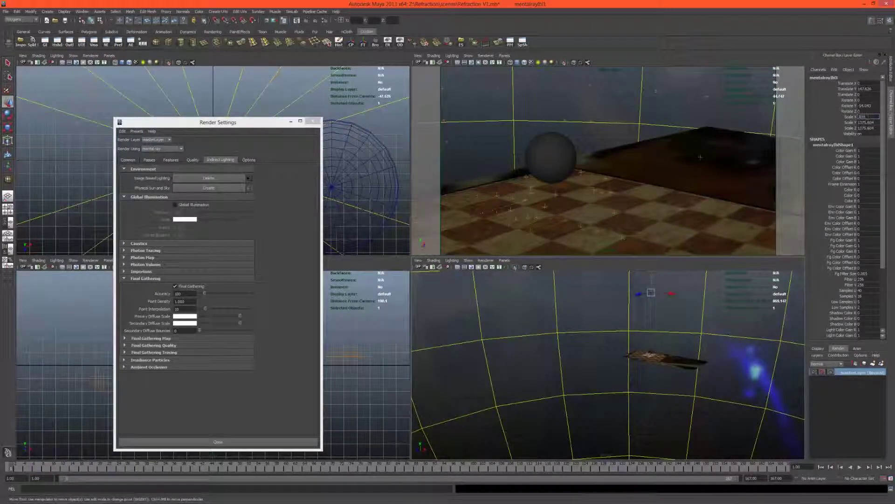
key(Tab)
text(100)
key(Tab)
text(100)
key(Return)
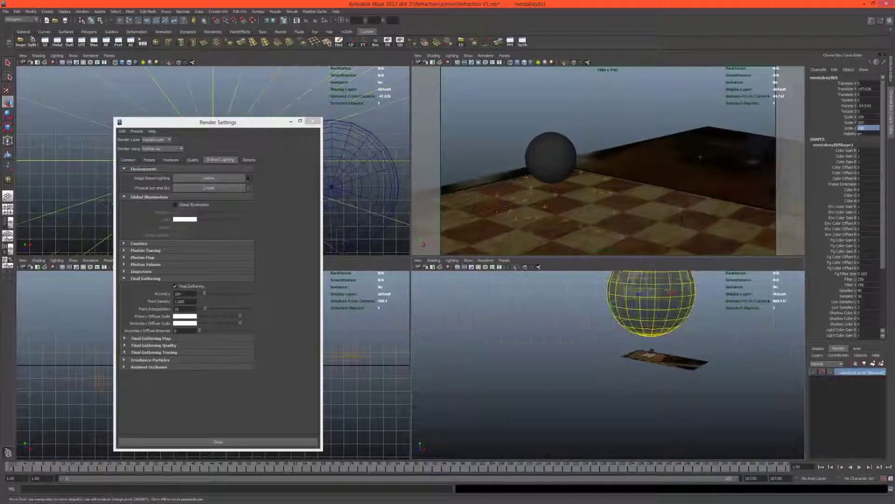
- Lower the image-based lighting sphere to about 56 in Y and set its X, Y and Z scale to 120
alt+drag(677, 299, 620, 318)
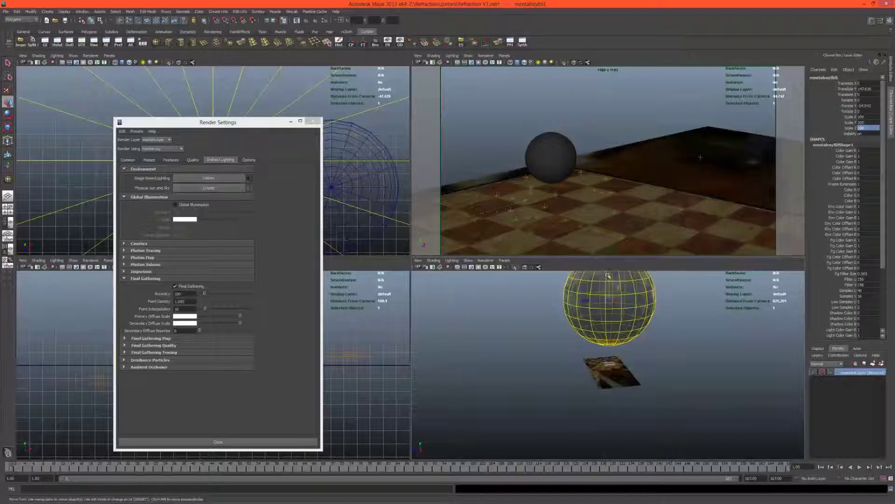
drag(608, 275, 615, 319)
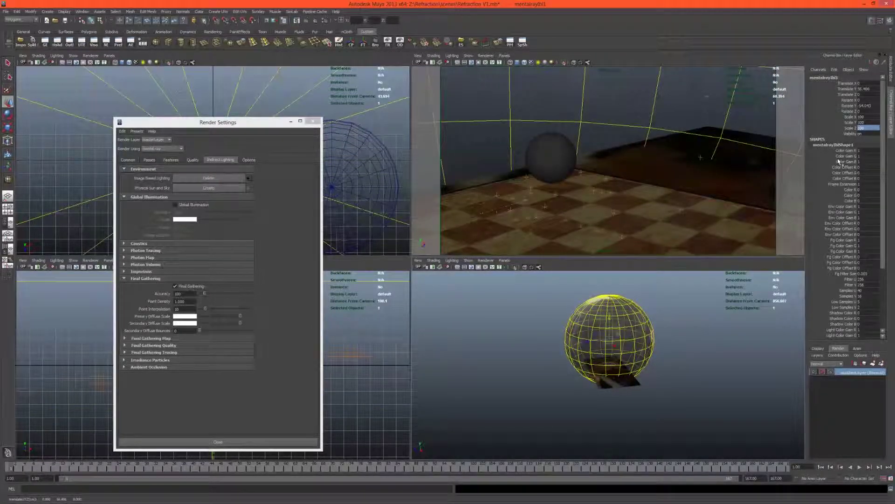
click(864, 122)
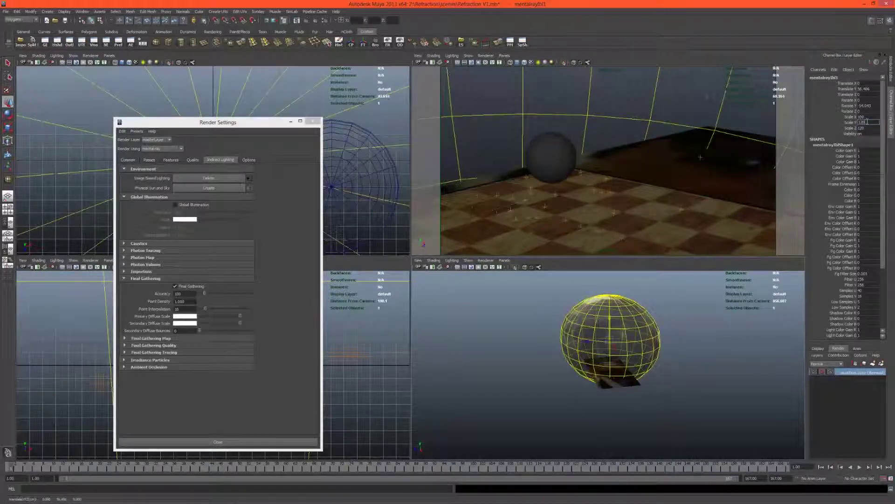
click(866, 117)
text(120)
key(Return)
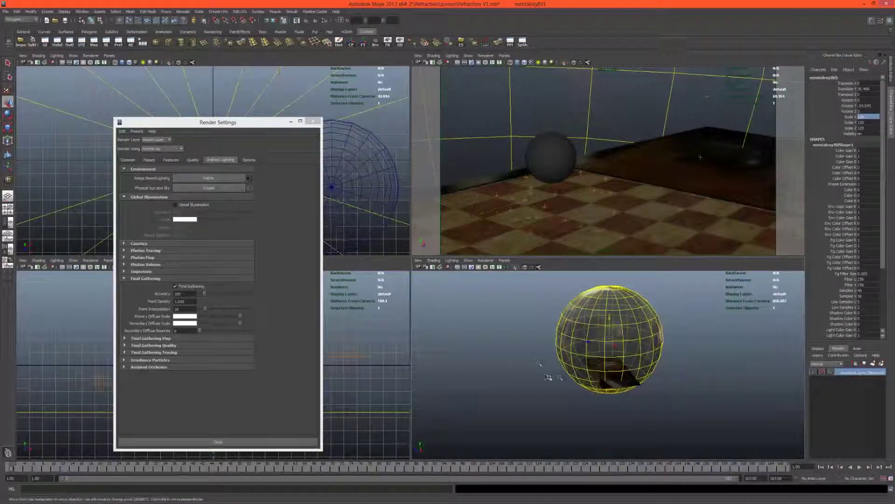
- Examine the image-based lighting sphere's size and HDR alignment around the chessboard from outside and inside
alt+drag(548, 377, 653, 375)
alt+drag(663, 329, 618, 325)
scroll(630, 327, up, 4)
alt+middle_drag(680, 334, 637, 348)
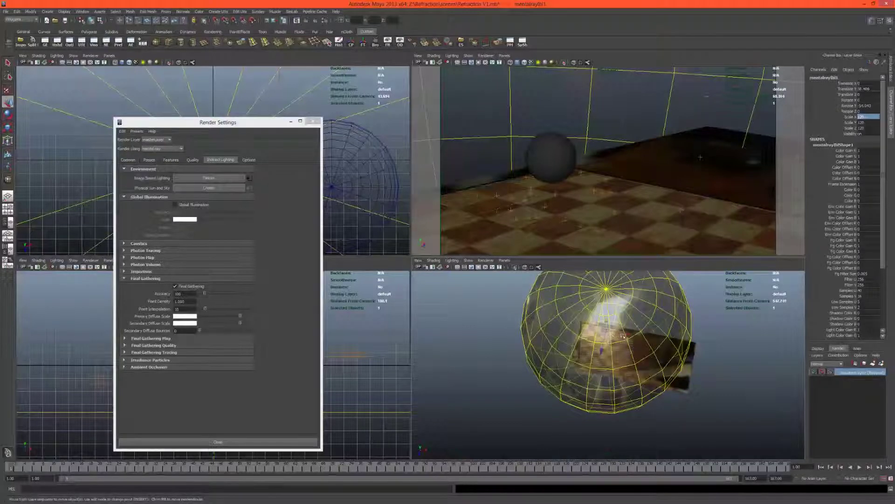
alt+drag(623, 335, 584, 360)
scroll(621, 335, up, 9)
scroll(619, 373, up, 3)
alt+middle_drag(550, 322, 608, 384)
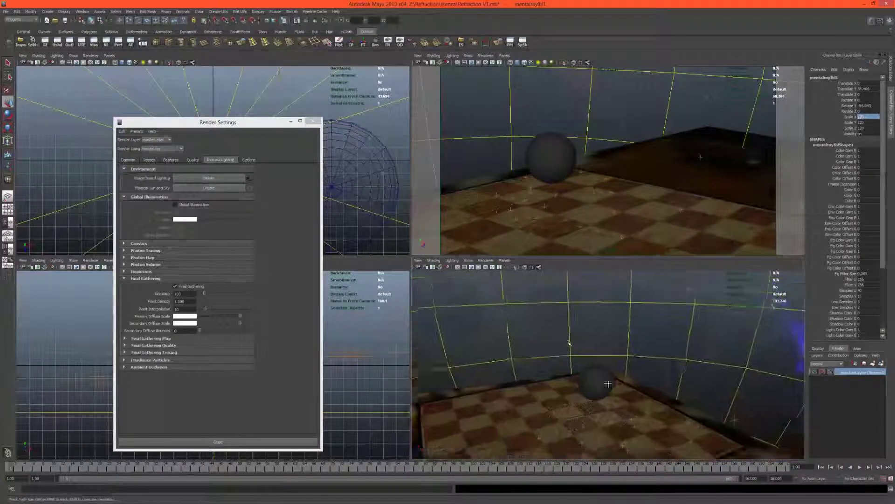
- Inspect the HDR image behind the chessboard edges from low, level and overhead viewpoints inside the lighting sphere
scroll(567, 342, up, 3)
alt+middle_drag(546, 306, 577, 358)
scroll(572, 336, up, 3)
scroll(570, 331, down, 6)
alt+drag(522, 321, 526, 399)
alt+drag(532, 329, 581, 321)
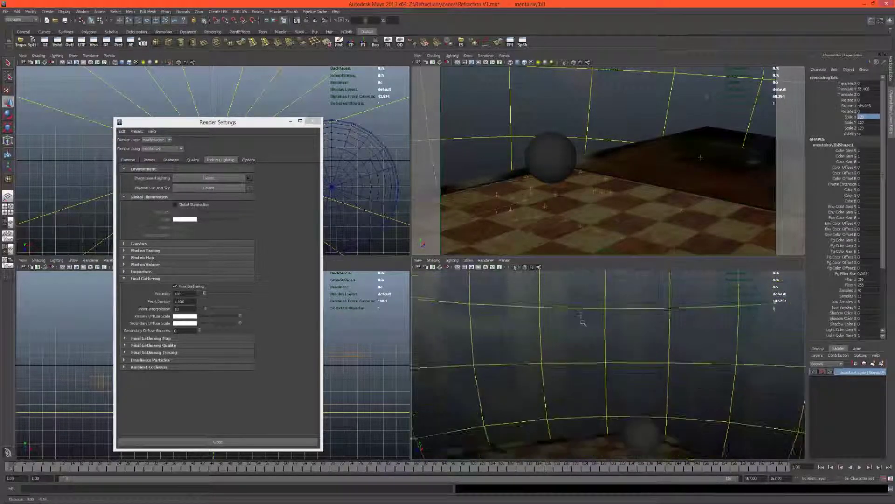
alt+drag(566, 372, 571, 325)
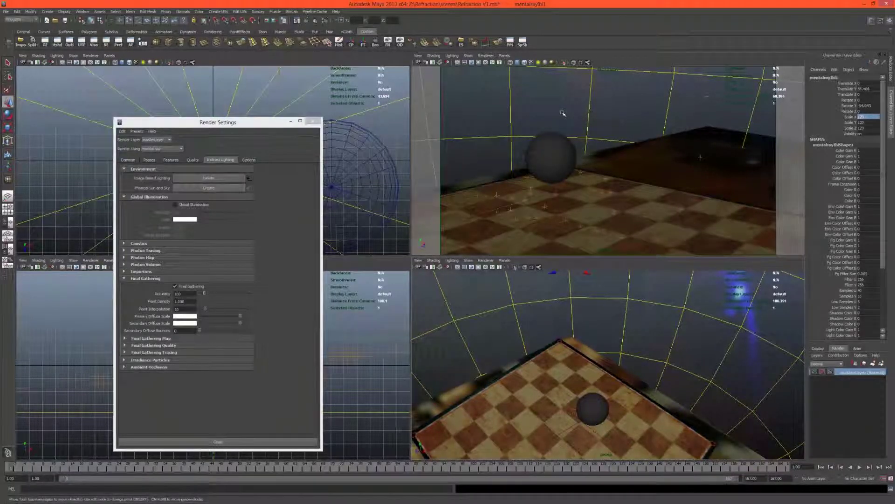
- Create a directional light, enlarge its icon and tilt it downward over the chessboard
click(511, 138)
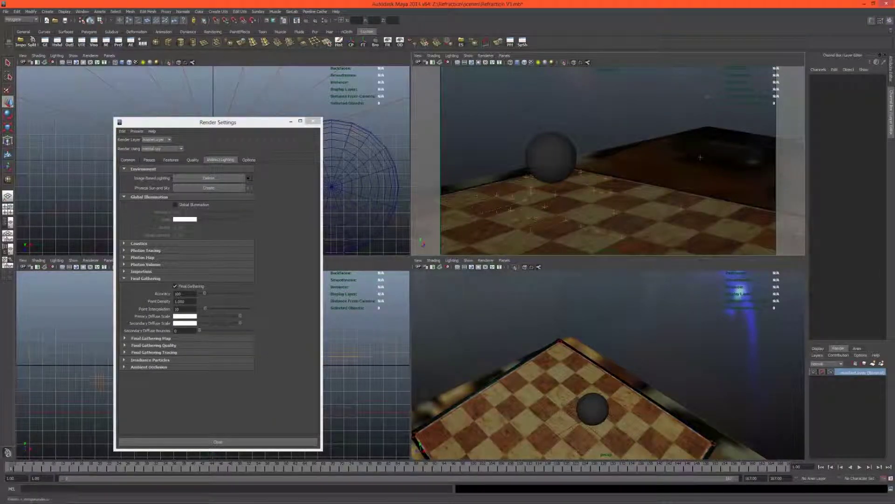
click(47, 12)
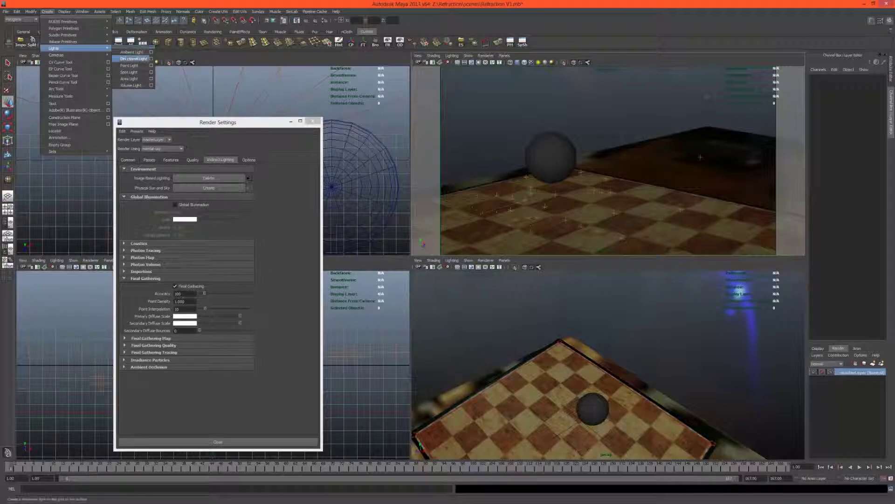
click(131, 55)
alt+drag(567, 420, 546, 406)
scroll(545, 401, down, 3)
scroll(546, 402, down, 4)
mouse_move(545, 362)
alt+mouse_down()
mouse_move(547, 377)
mouse_move(648, 381)
mouse_move(551, 368)
mouse_move(576, 378)
mouse_move(600, 368)
mouse_move(593, 348)
mouse_move(530, 326)
mouse_move(553, 319)
mouse_move(535, 321)
mouse_move(538, 371)
alt+mouse_up()
key(r)
key(e)
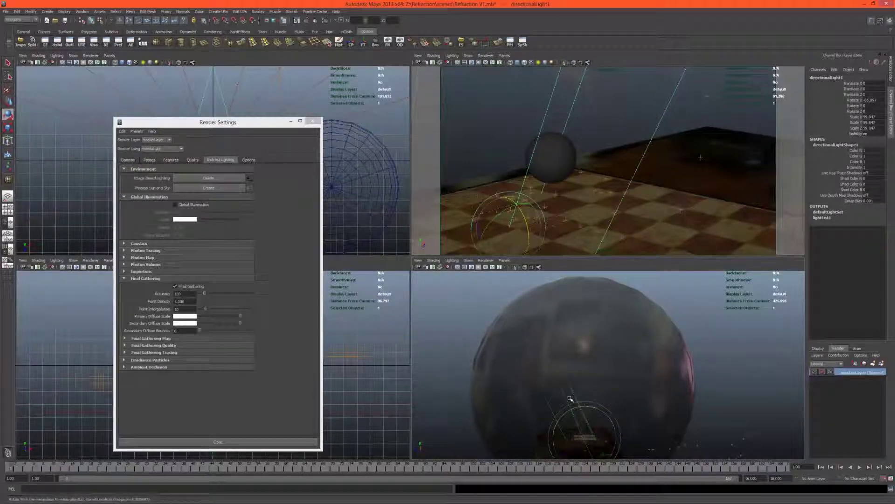
drag(576, 407, 605, 364)
click(603, 360)
- Scale the image-based lighting sphere up uniformly to about 200
scroll(597, 344, down, 3)
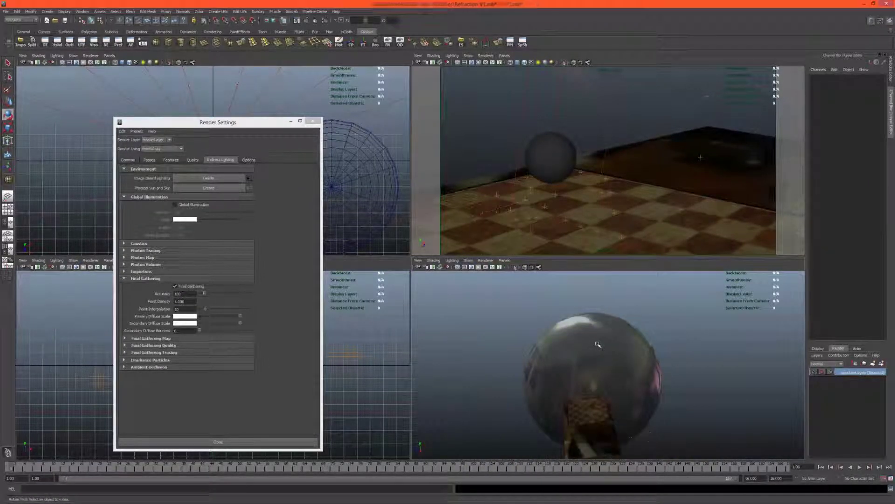
click(605, 392)
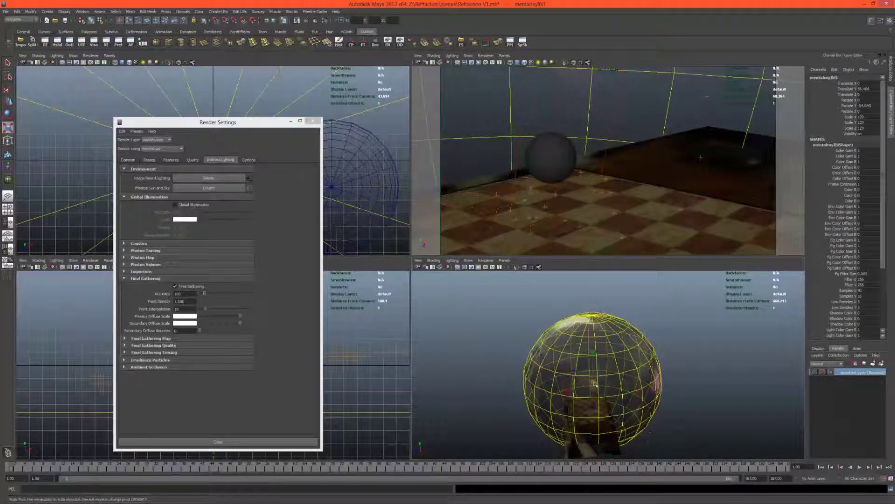
drag(595, 384, 702, 377)
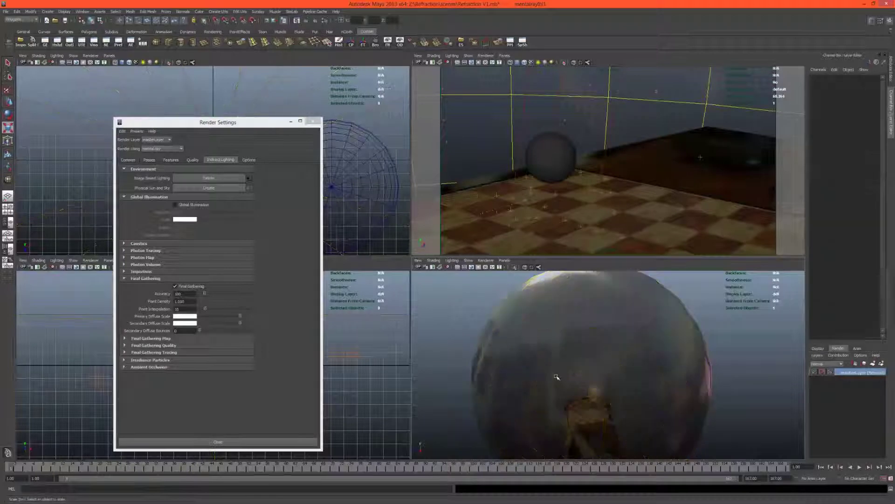
- Rotate the enlarged image-based lighting sphere around Y to about -138 degrees
alt+drag(558, 377, 585, 394)
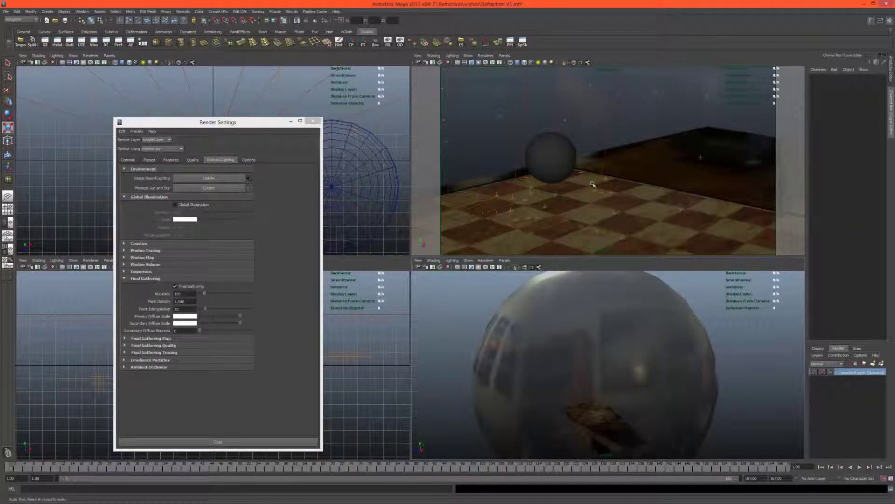
alt+drag(599, 361, 540, 361)
click(540, 361)
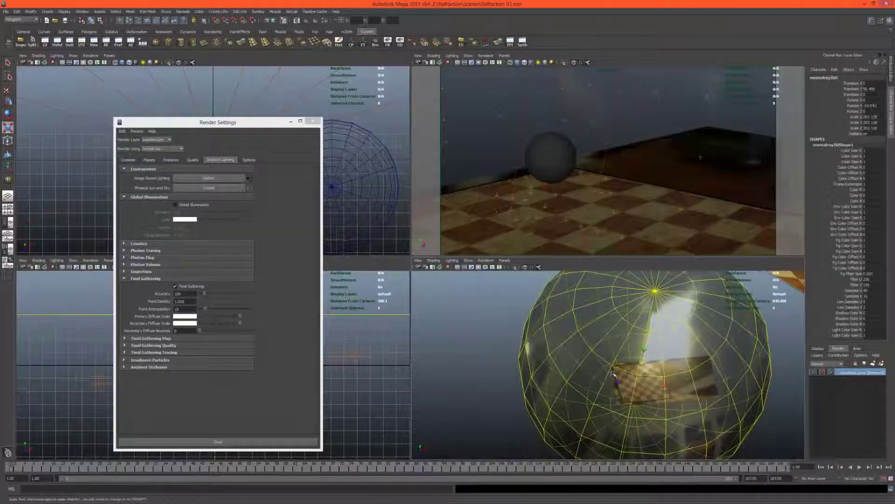
key(e)
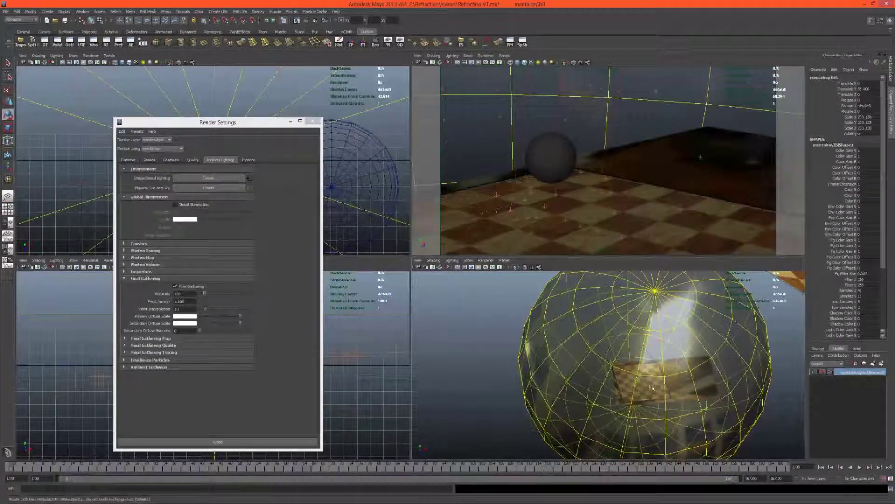
drag(653, 390, 608, 387)
alt+drag(662, 364, 629, 360)
key(e)
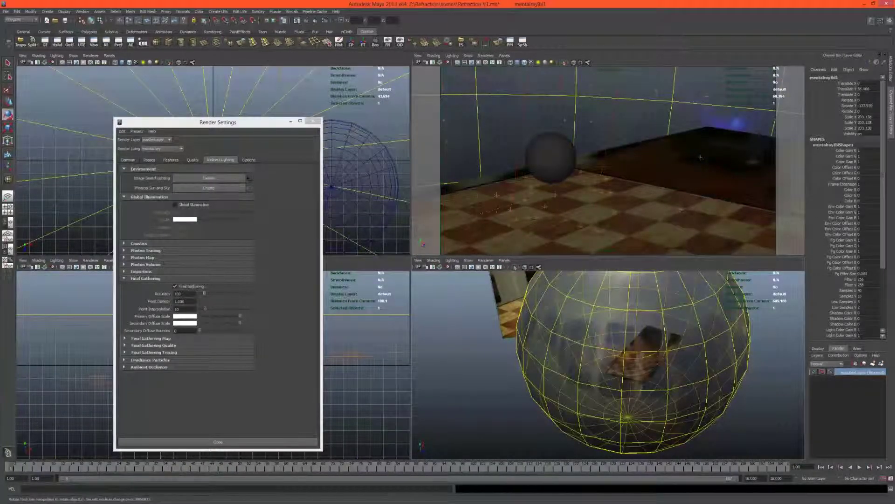
- Switch to File Explorer, view a chessboard frame from the Refraction project's footage Undistorted folder as reference, and return to Maya
key(alt+Tab)
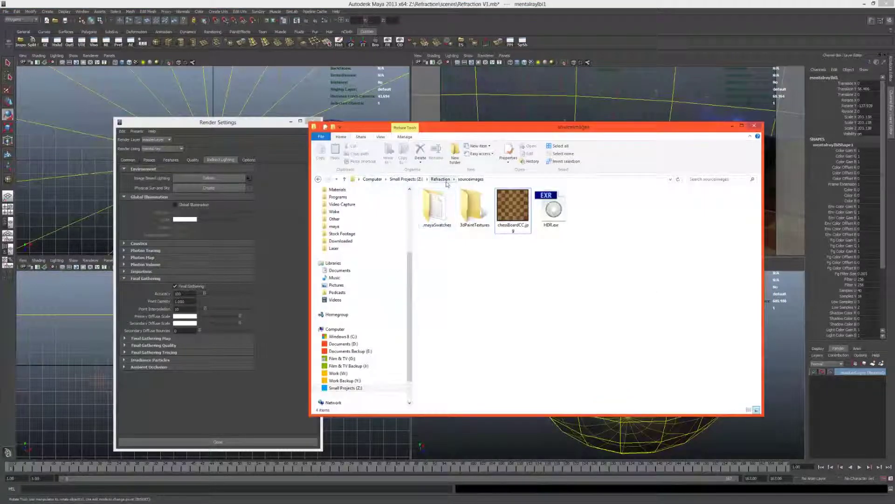
double_click(434, 245)
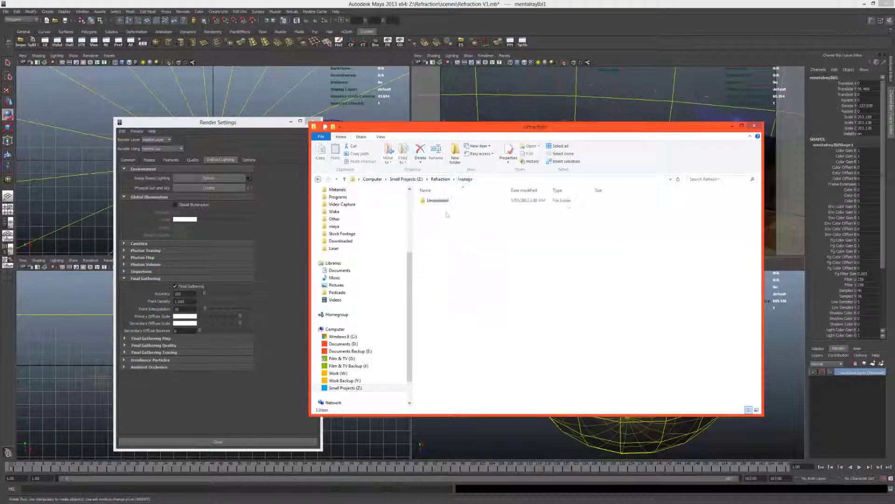
double_click(443, 204)
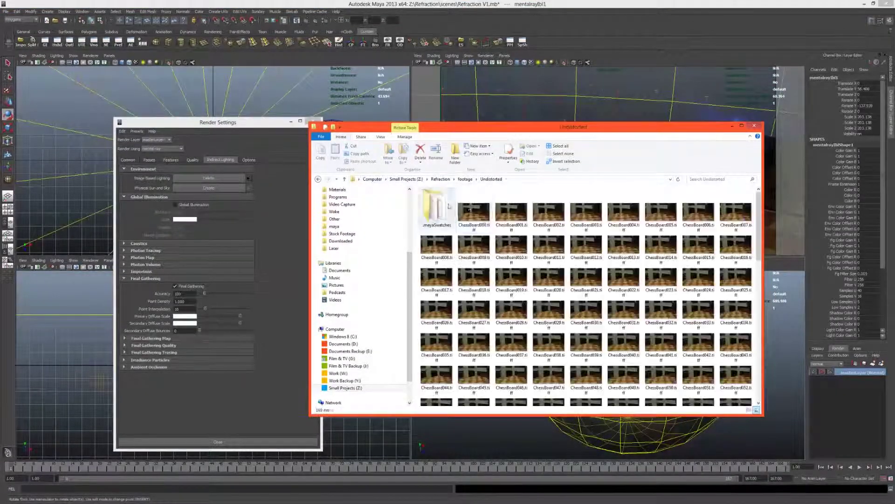
click(474, 210)
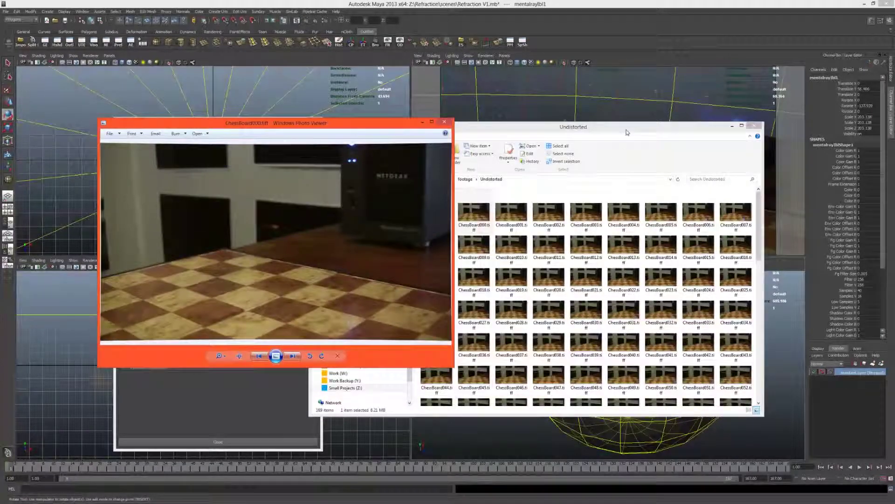
drag(626, 130, 894, 196)
click(658, 309)
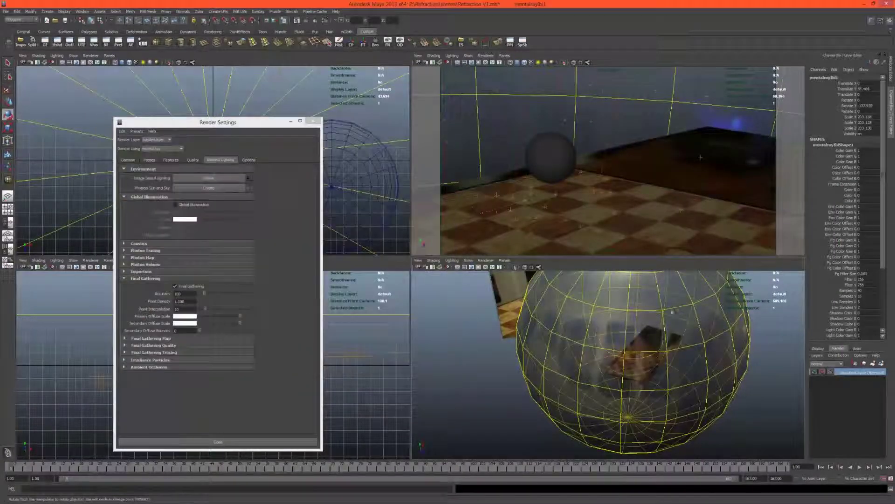
- Raise the image-based lighting sphere in Y and compare its HDR background with the opened chessboard frame
key(w)
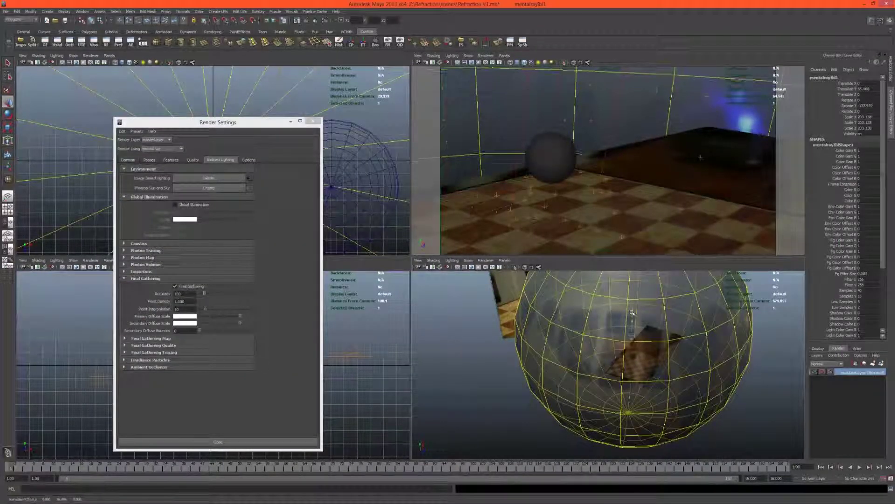
drag(632, 313, 633, 337)
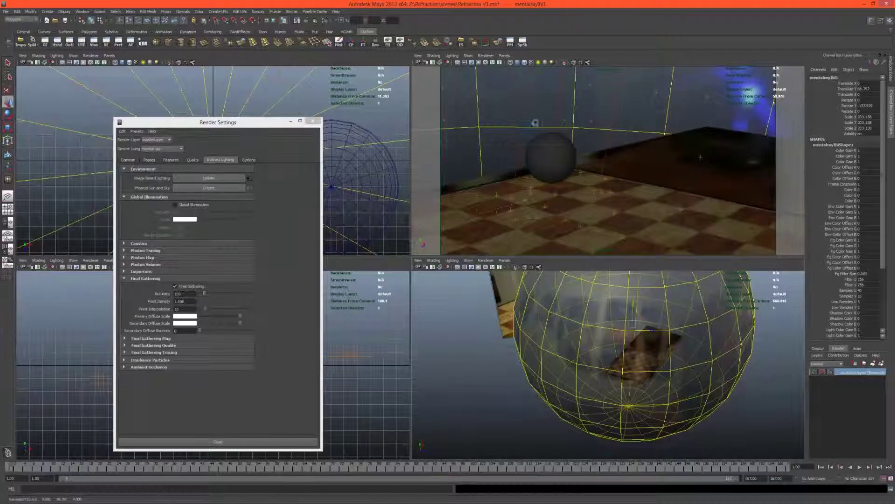
key(alt+Tab)
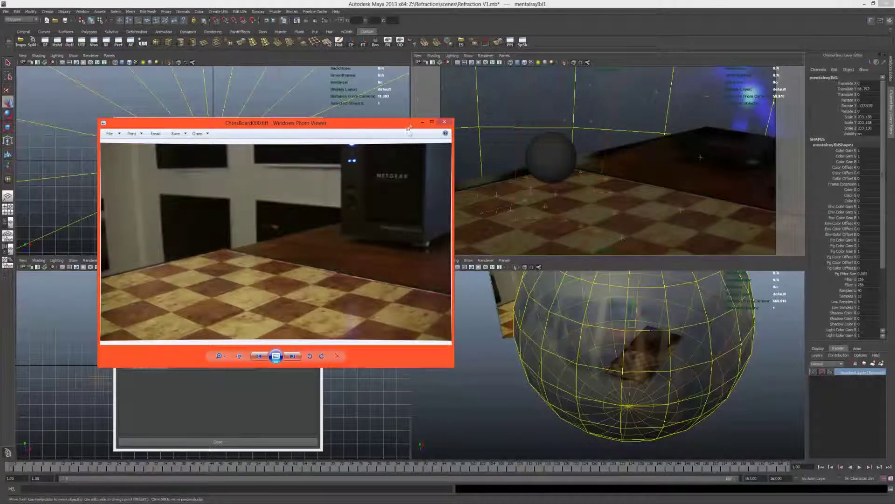
click(421, 123)
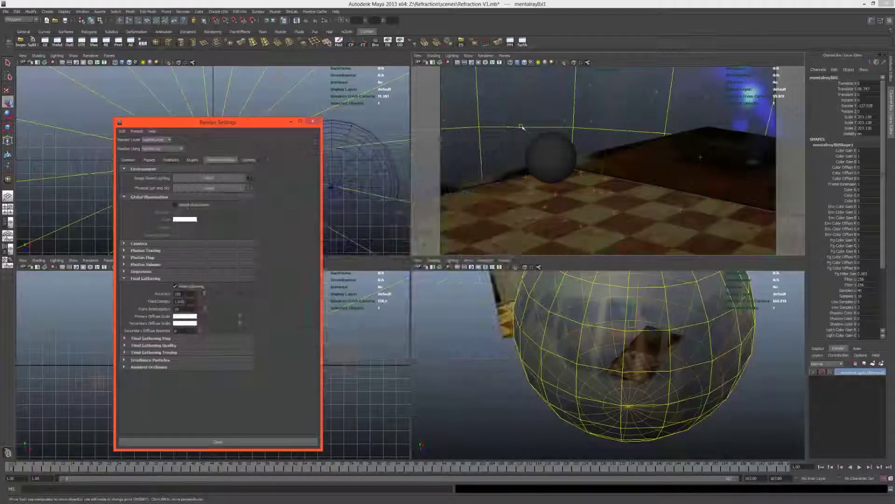
- Point the directional light straight down by setting its Rotate X to -90, after trying 0 and 90
click(522, 127)
alt+drag(616, 397, 601, 419)
click(863, 100)
text(0)
key(Return)
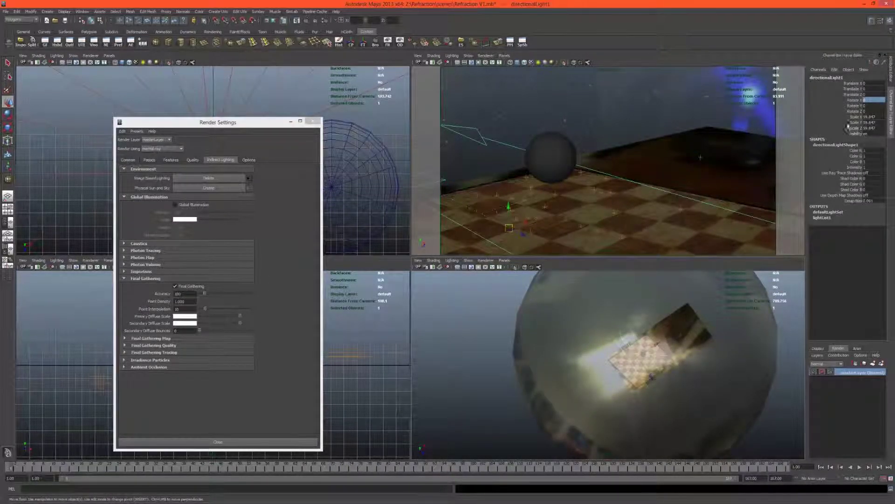
click(871, 102)
text(90)
key(Return)
alt+drag(610, 364, 653, 348)
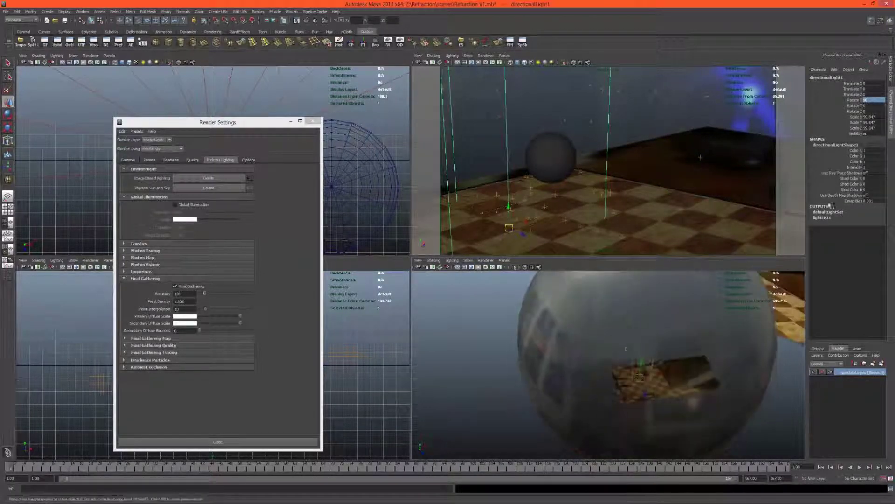
click(868, 100)
text(-90)
key(Return)
- Tilt the directional light around Z so its rays strike the chessboard at an angle
key(e)
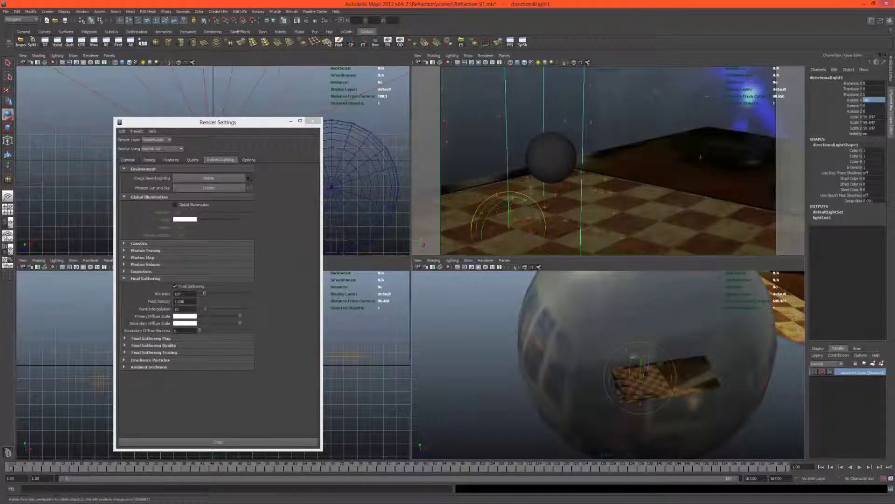
drag(631, 358, 585, 325)
alt+middle_drag(586, 355, 591, 393)
alt+drag(590, 393, 566, 212)
key(e)
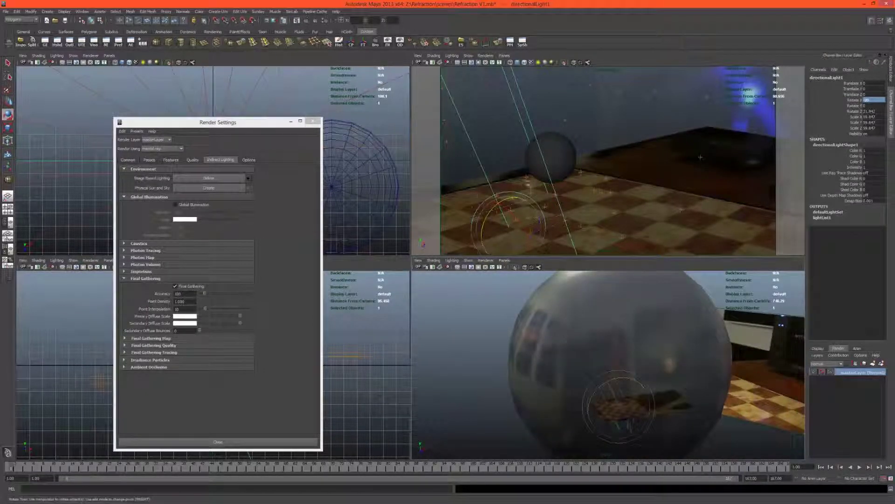
- Turn on ray trace shadows for the directional light
key(ctrl+a)
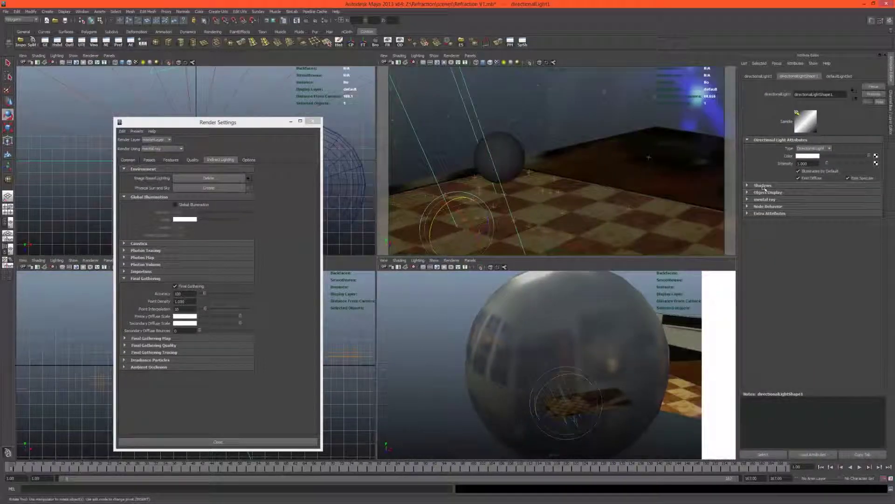
click(763, 186)
scroll(802, 262, down, 1)
click(815, 325)
scroll(775, 270, up, 1)
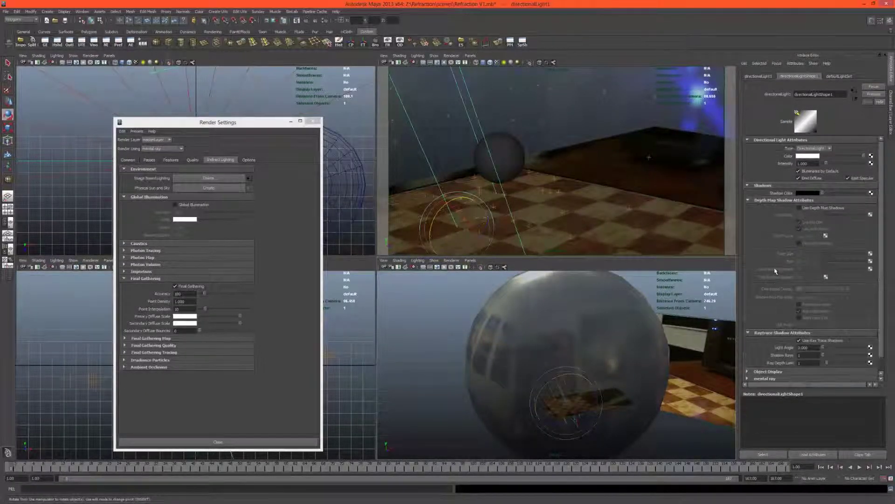
- Set the directional light's raytrace light angle to 4, shadow rays to 1 and ray depth limit to 3
click(805, 348)
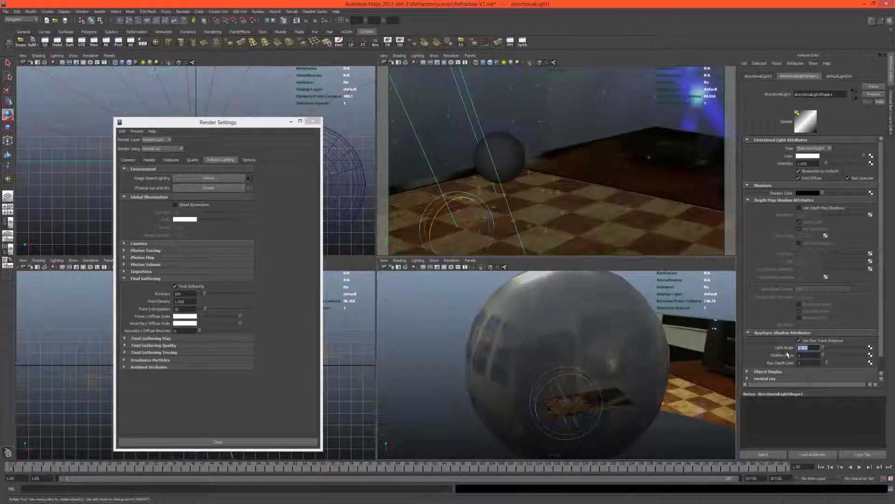
text(4)
key(Tab)
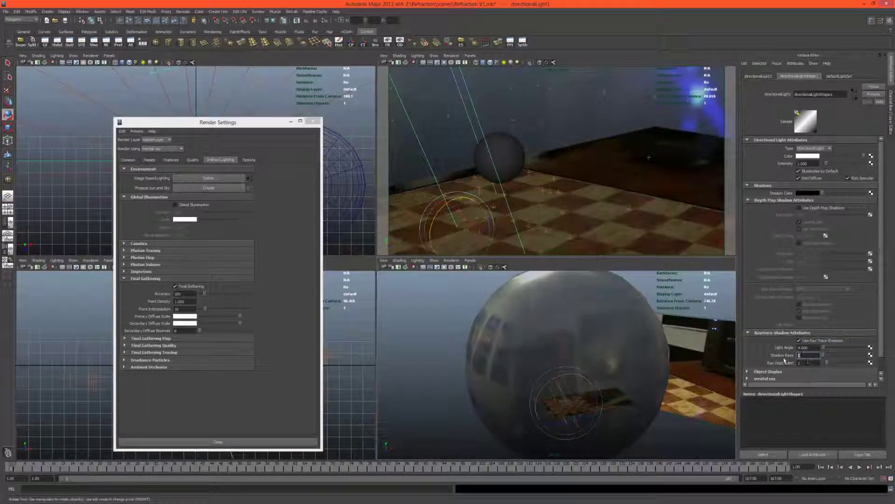
text(1)
click(805, 362)
text(3)
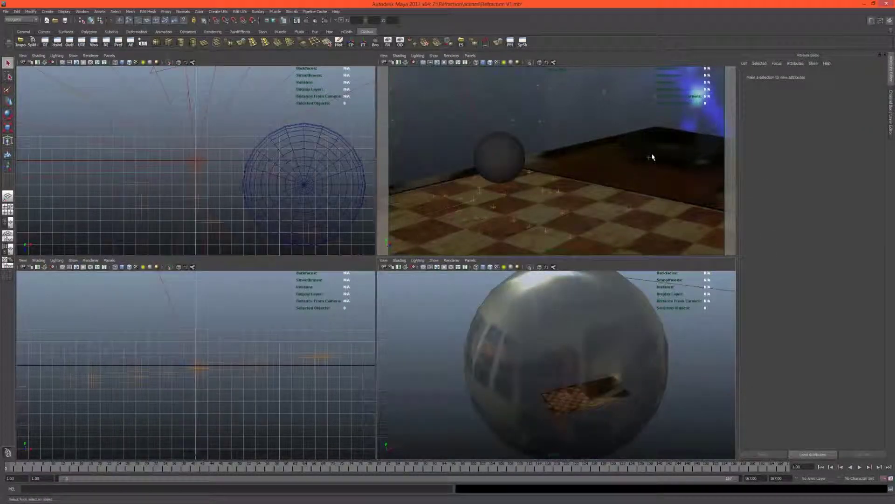
- Turn off Primary Visibility in the image-based lighting sphere's render stats and deselect it
click(507, 344)
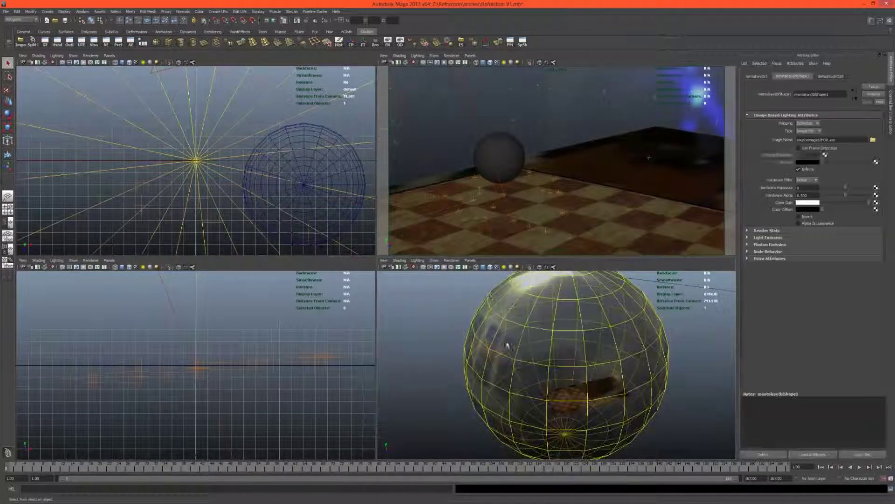
click(767, 230)
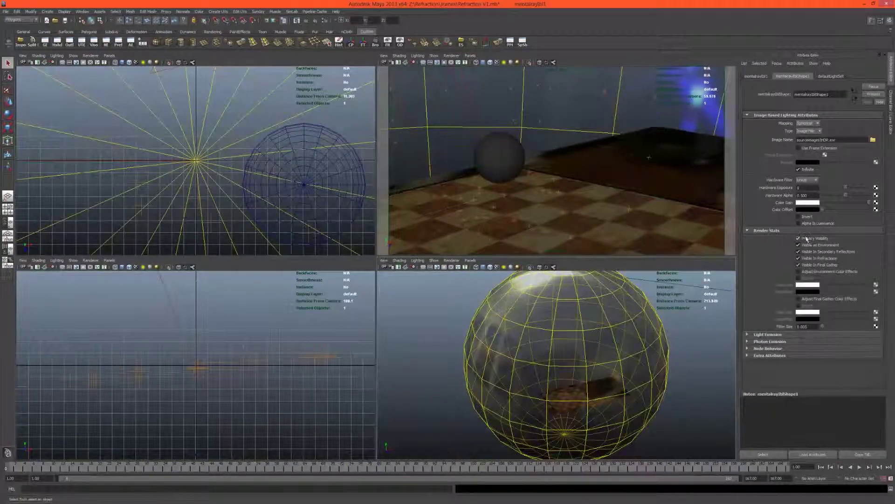
click(807, 239)
click(512, 111)
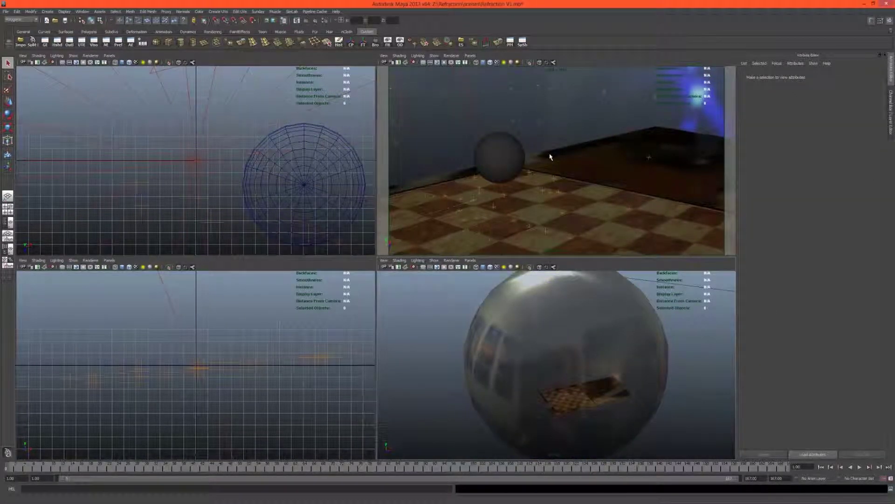
- Render the current frame with mental ray, move the render window clear of the camera view and show the channel box
click(296, 20)
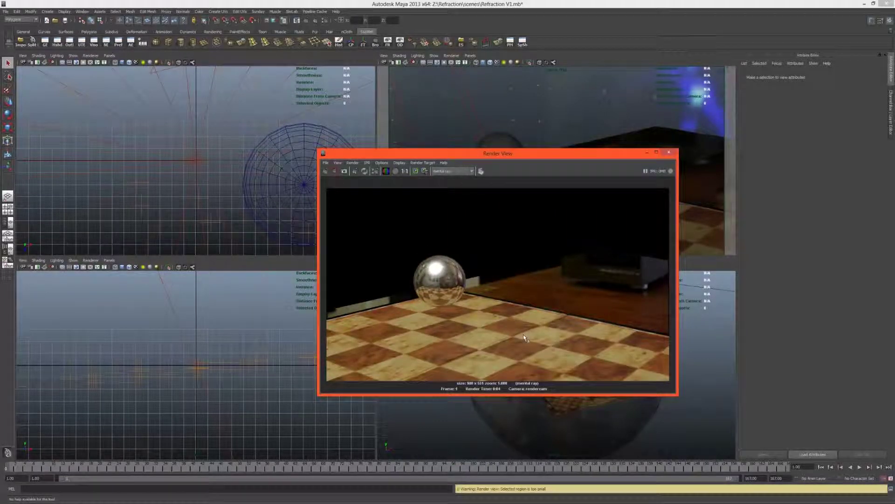
drag(564, 157, 289, 206)
key(ctrl+a)
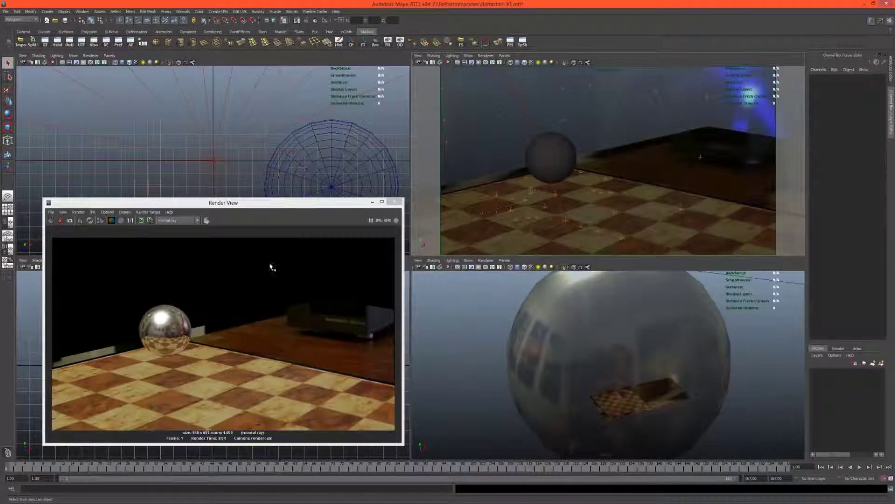
- Set the chessboard plane's Translate Y to -0.01 and re-render the current frame
click(646, 202)
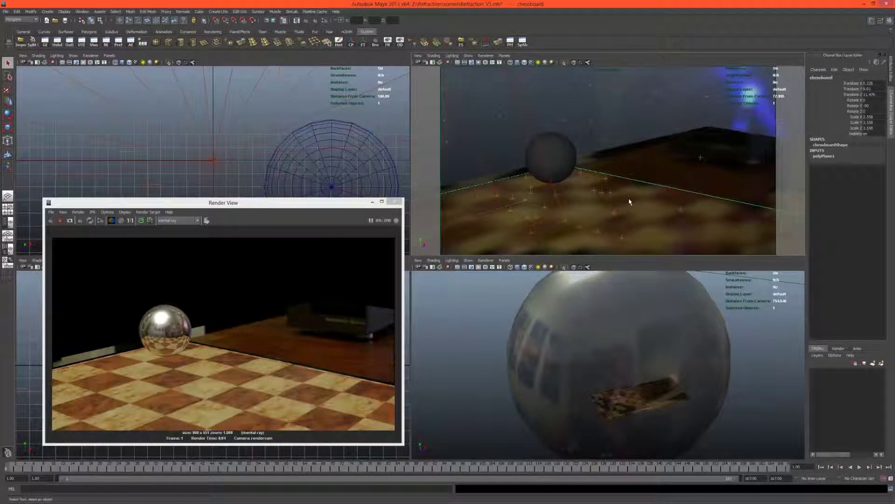
double_click(867, 89)
text(-0.01)
key(Return)
click(54, 222)
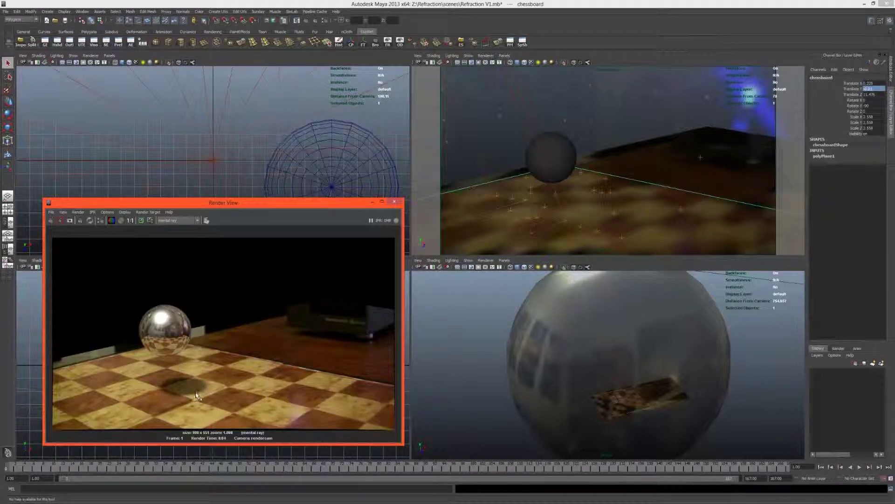
- Examine the directional light's mental ray and raytrace shadow settings
click(518, 133)
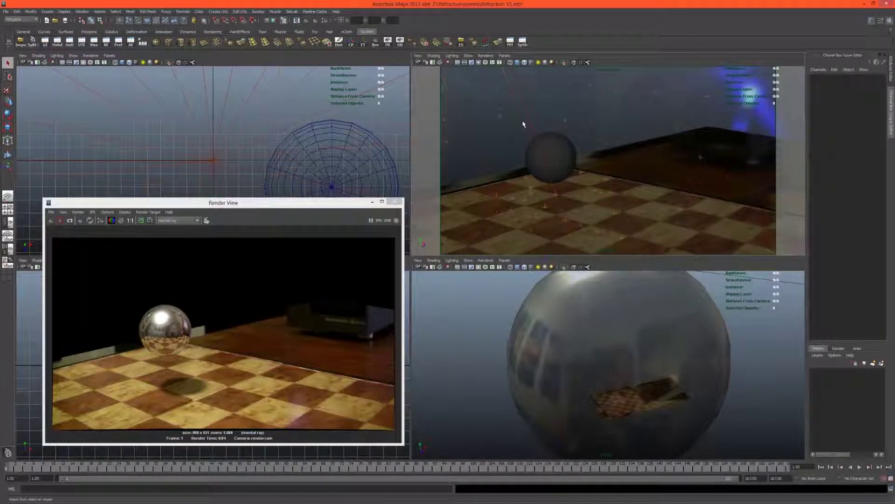
key(ctrl+a)
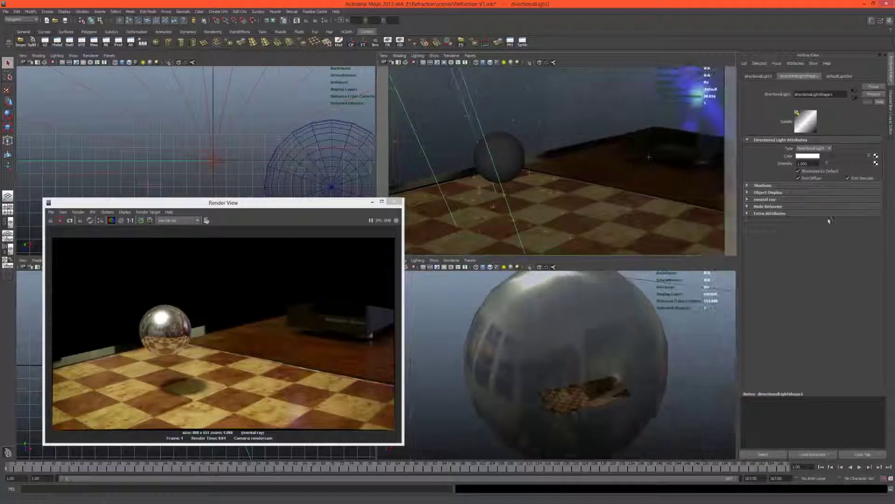
click(761, 199)
scroll(772, 219, down, 4)
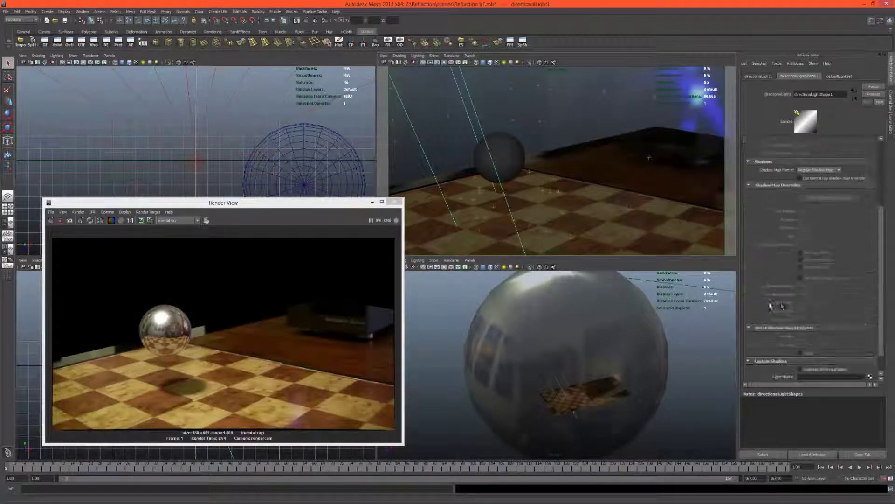
scroll(774, 221, up, 3)
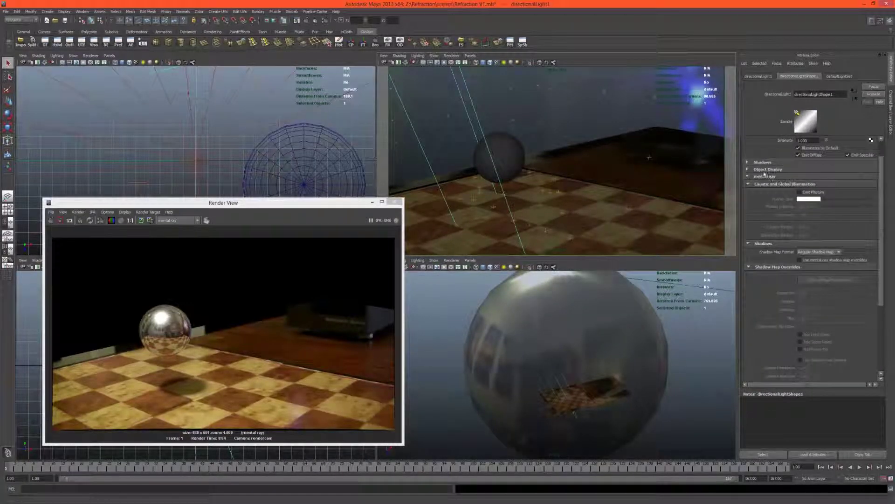
scroll(765, 172, up, 3)
scroll(801, 288, down, 3)
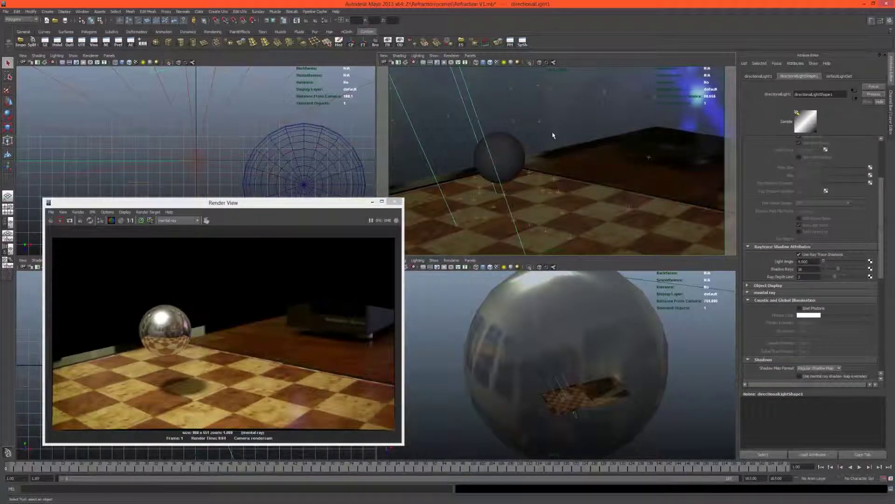
- Delete the chrome sphere from the scene
click(529, 152)
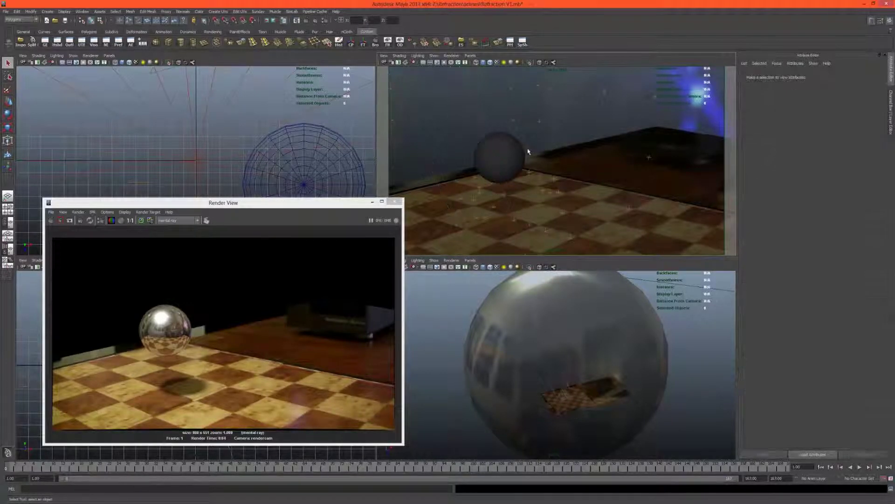
click(489, 162)
key(Delete)
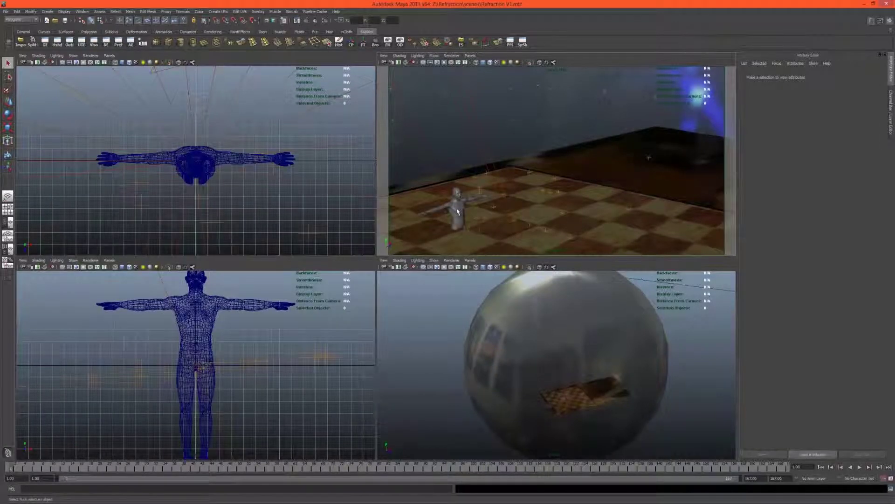
- Raise the human figure so that its feet are well above the chessboard
click(461, 213)
key(w)
drag(446, 212, 445, 132)
key(e)
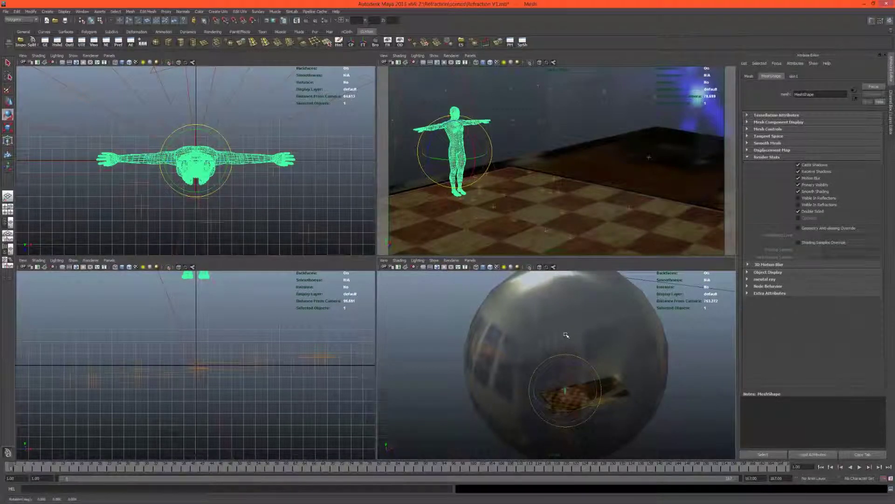
- Scale the human figure up uniformly until it fills most of the camera view's height
key(f)
alt+drag(558, 362, 563, 374)
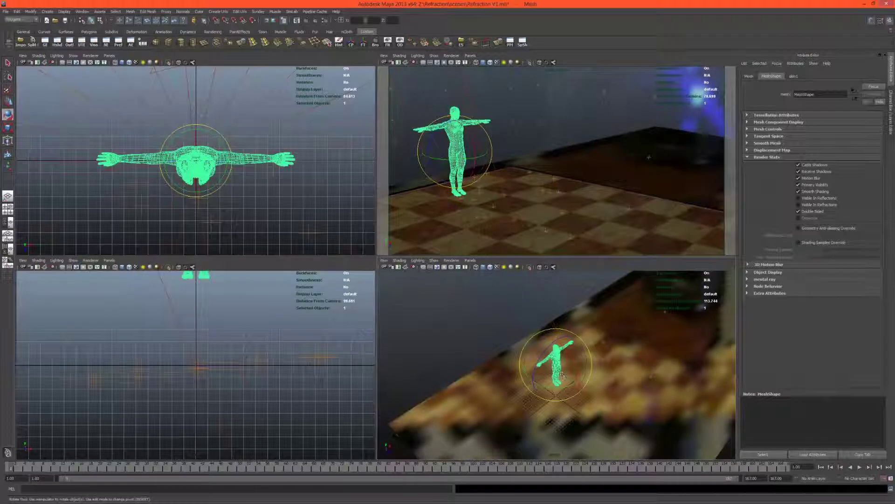
key(r)
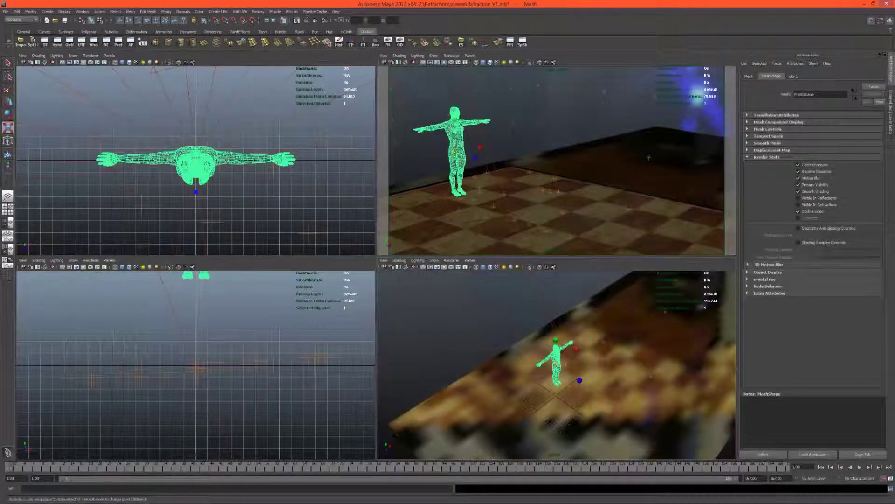
drag(556, 364, 600, 366)
key(e)
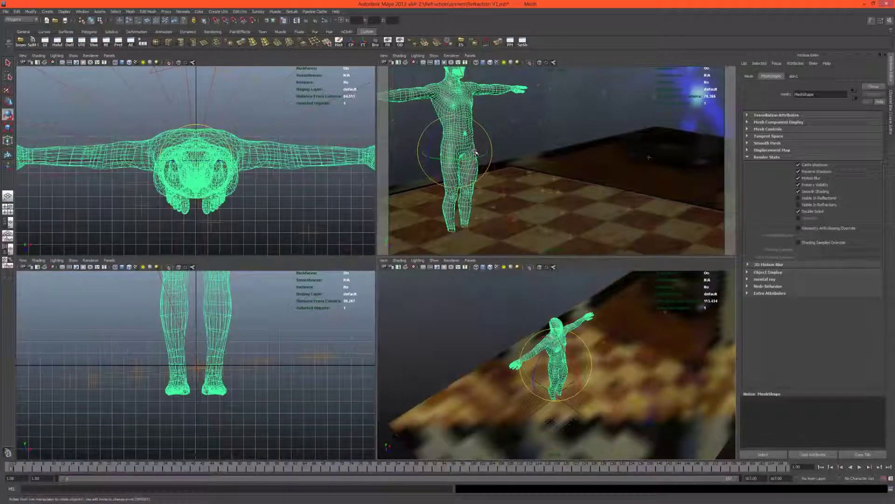
key(r)
drag(577, 376, 584, 382)
- Tip the human figure onto its back, shift it sideways above the chessboard and play the animation to check its framing
drag(442, 155, 449, 125)
key(e)
key(w)
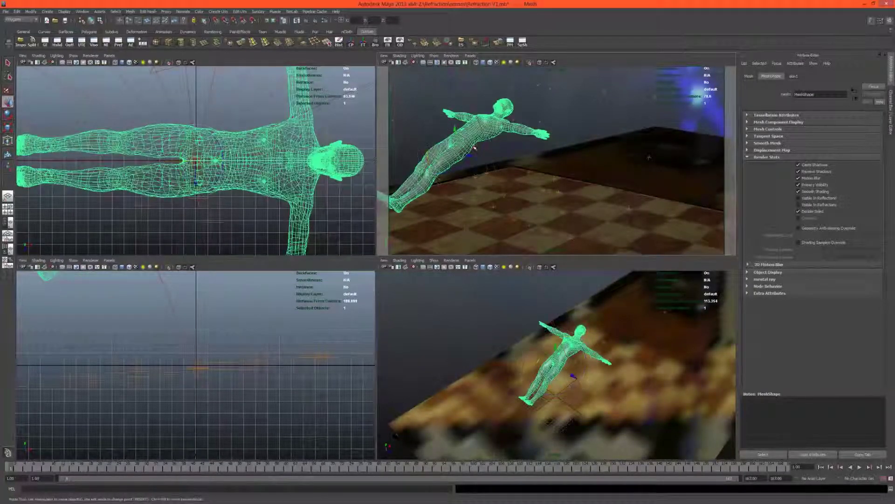
drag(474, 148, 431, 152)
key(alt+v)
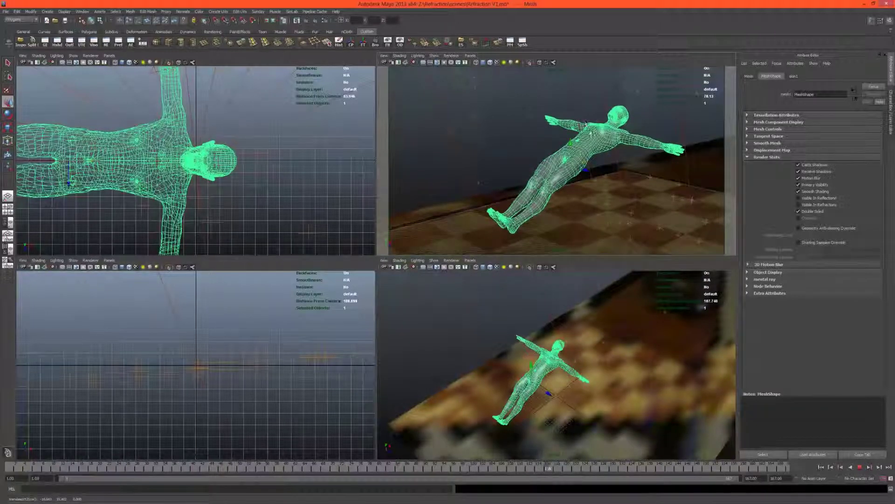
key(alt+v)
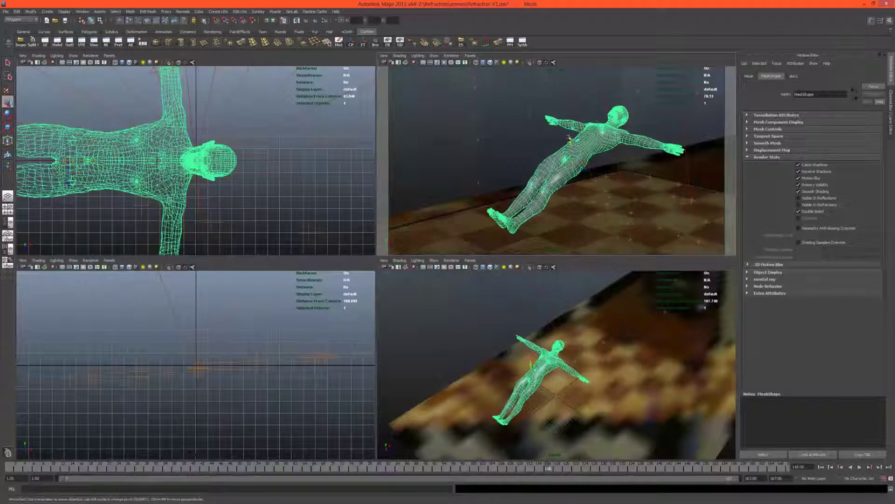
- Move the reclining figure closer to the camera and scrub the timeline to check its framing
drag(570, 142, 540, 160)
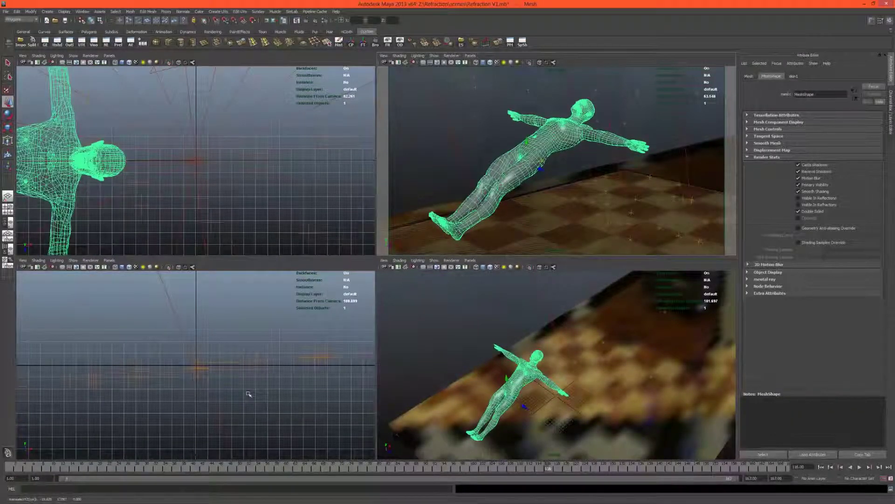
drag(144, 468, 1, 468)
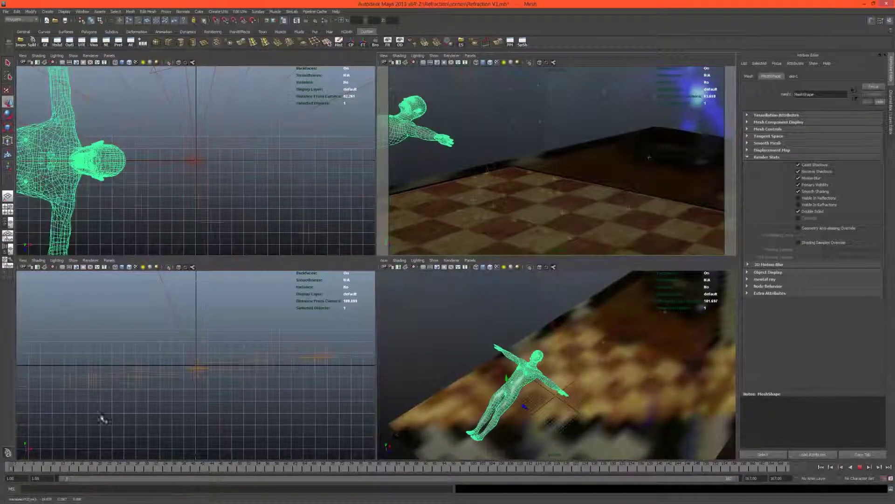
drag(57, 467, 286, 469)
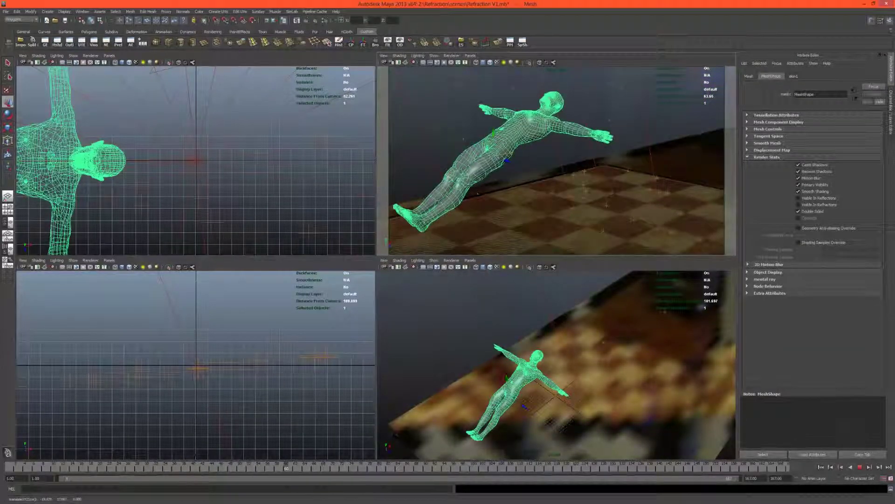
- Enlarge the reclining figure slightly and review it across the shot by playing and scrubbing the timeline
key(r)
drag(493, 156, 505, 152)
drag(21, 466, 5, 467)
key(alt+v)
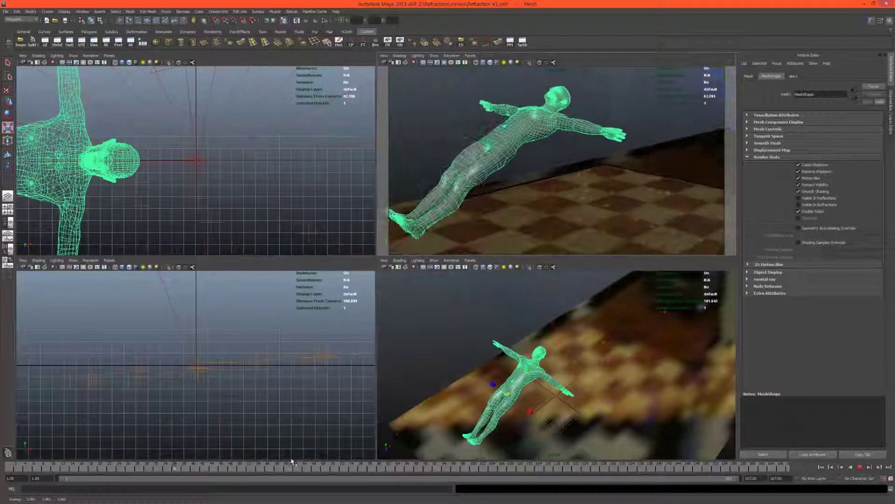
click(292, 465)
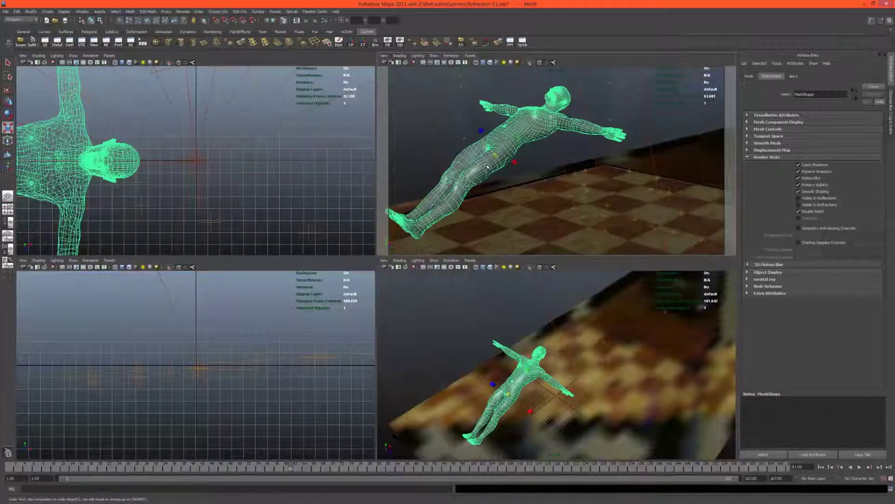
drag(38, 464, 221, 466)
- Rotate the floating figure to its starting tilt, key its rotation and play the animation
key(e)
drag(481, 154, 456, 140)
key(ctrl+a)
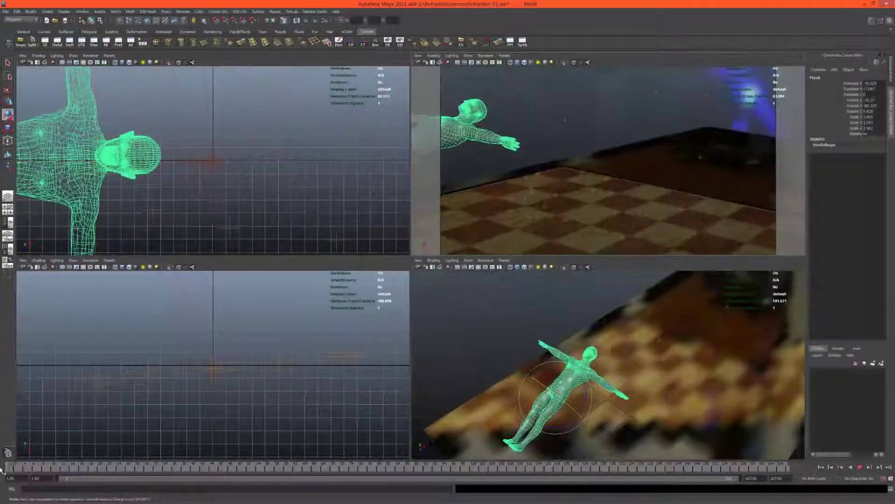
mouse_move(616, 161)
mouse_down()
mouse_move(620, 183)
mouse_move(612, 173)
mouse_up()
click(859, 467)
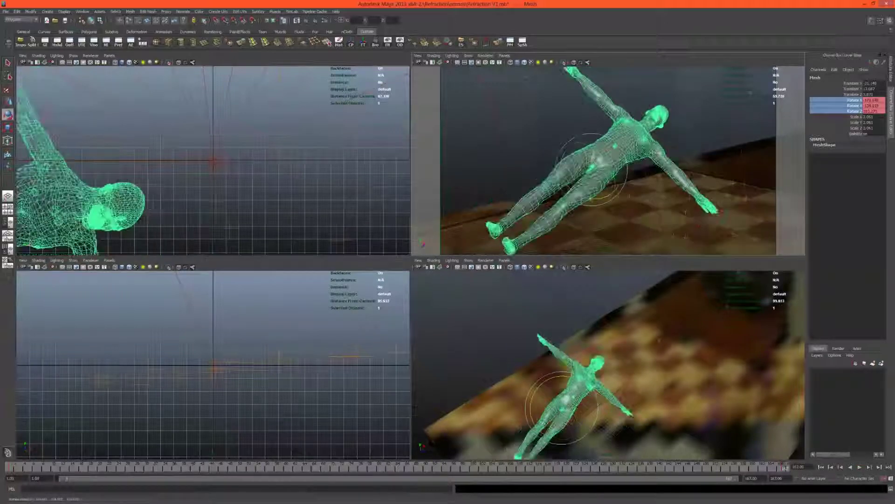
- Key a turned rotation for the figure at the end of the shot, scrub through it and turn on smooth mesh preview
key(e)
key(Escape)
drag(750, 466, 516, 462)
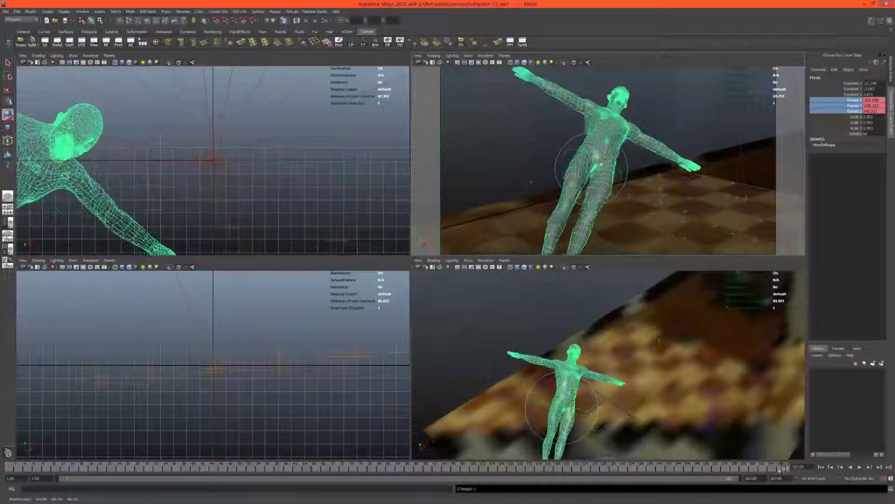
drag(230, 463, 290, 465)
key(3)
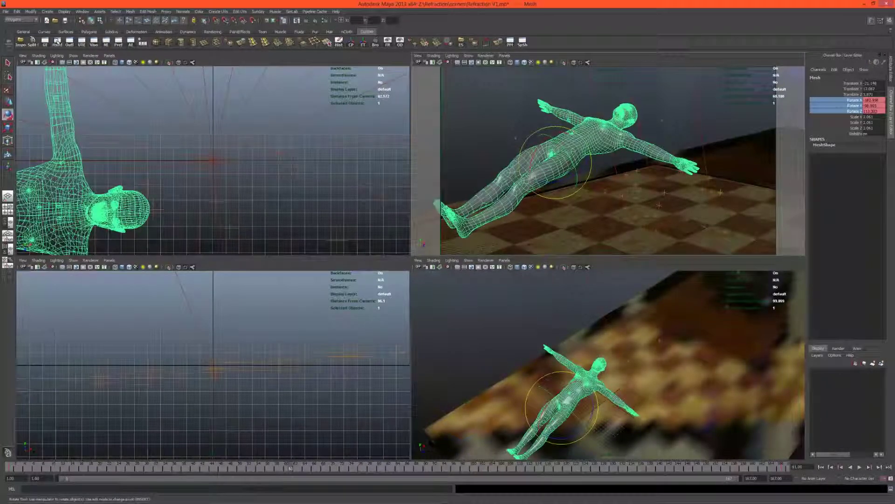
- Create a mia_material_x_passes material in the Hypershade and name it glass
click(57, 42)
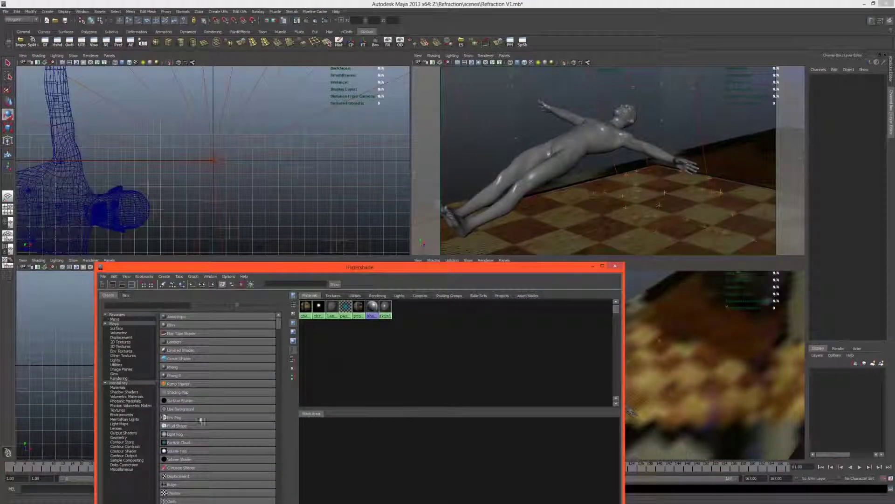
click(118, 382)
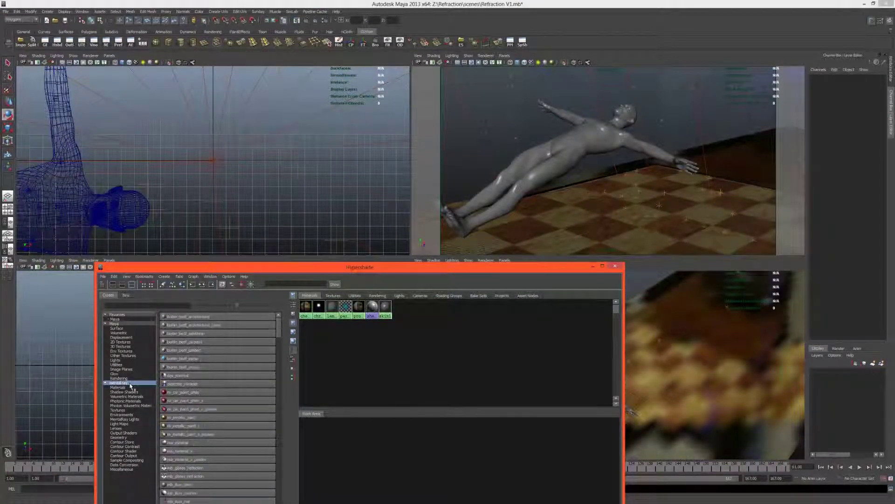
click(190, 459)
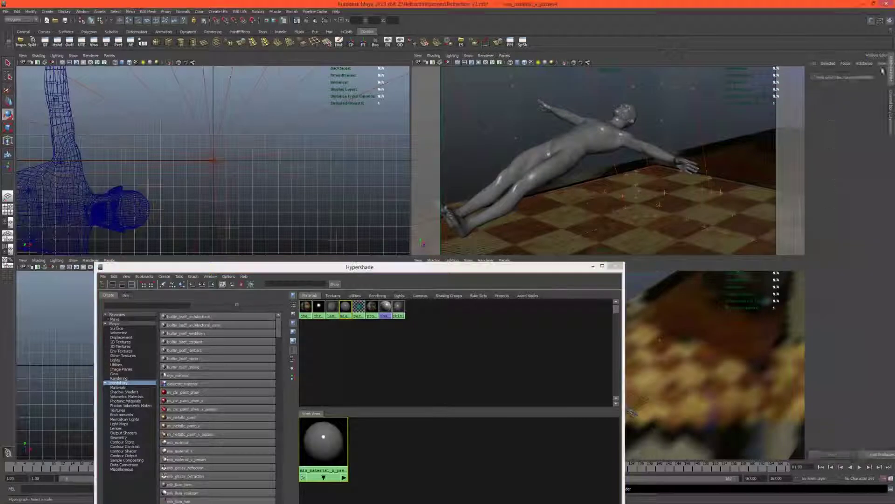
drag(842, 94, 690, 105)
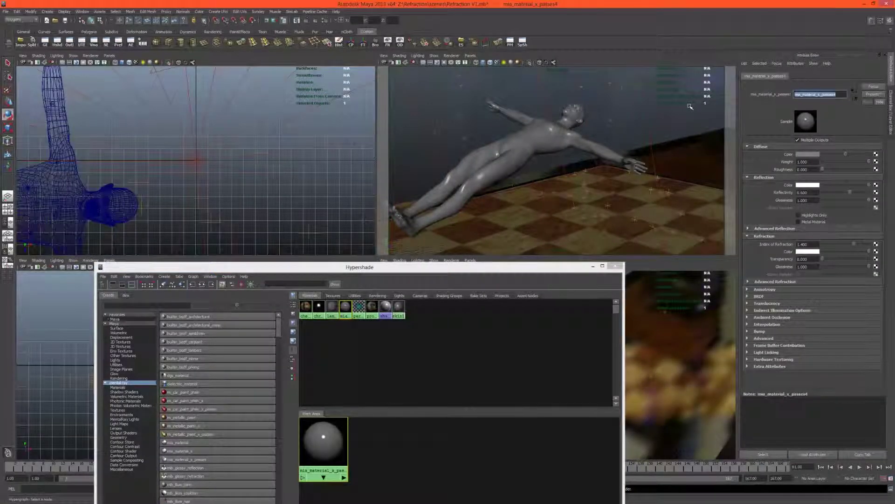
text(slass)
key(Return)
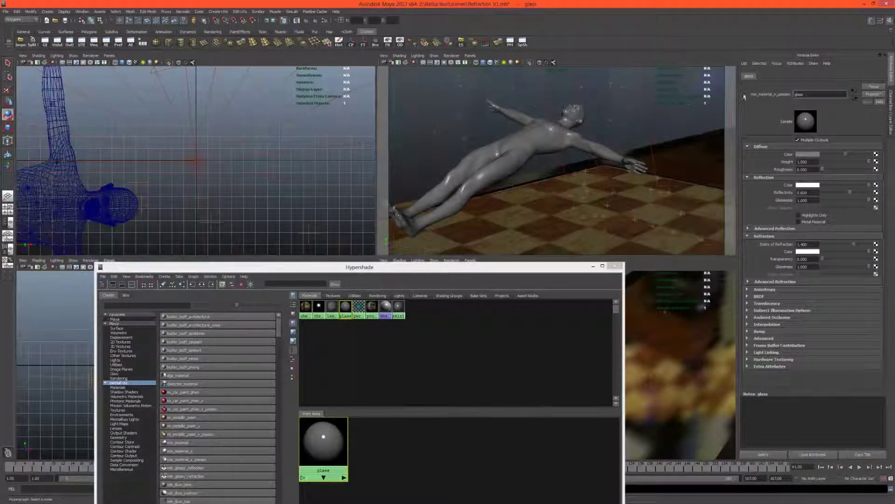
- Replace the new material's settings with a glass preset
click(872, 95)
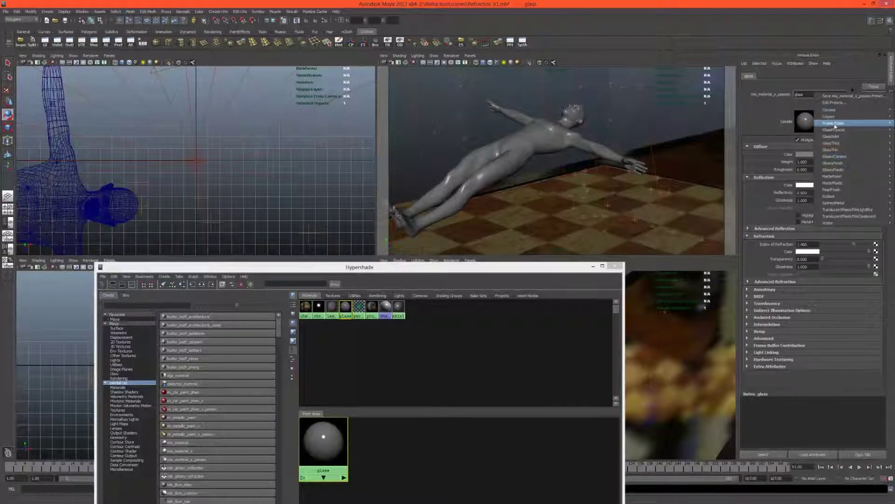
mouse_move(832, 139)
click(780, 131)
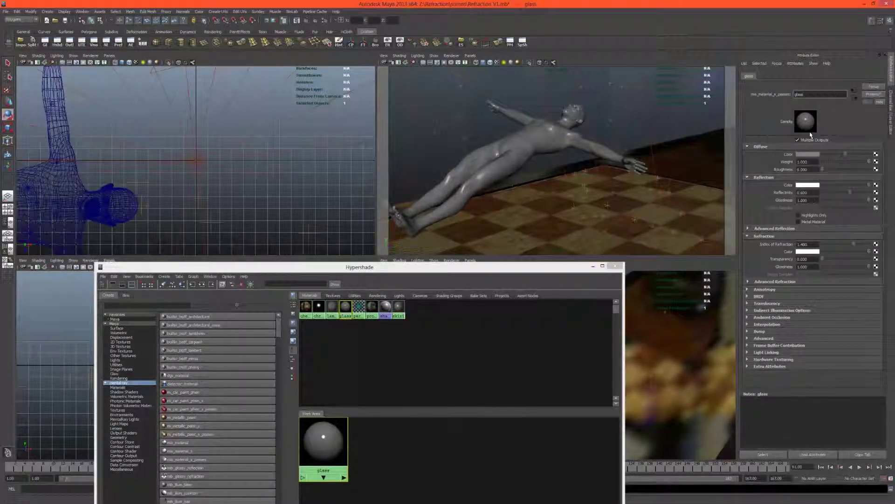
- Assign the glass material to the human figure and render the current frame with mental ray
click(346, 308)
middle_drag(346, 308, 540, 139)
middle_drag(476, 145, 532, 151)
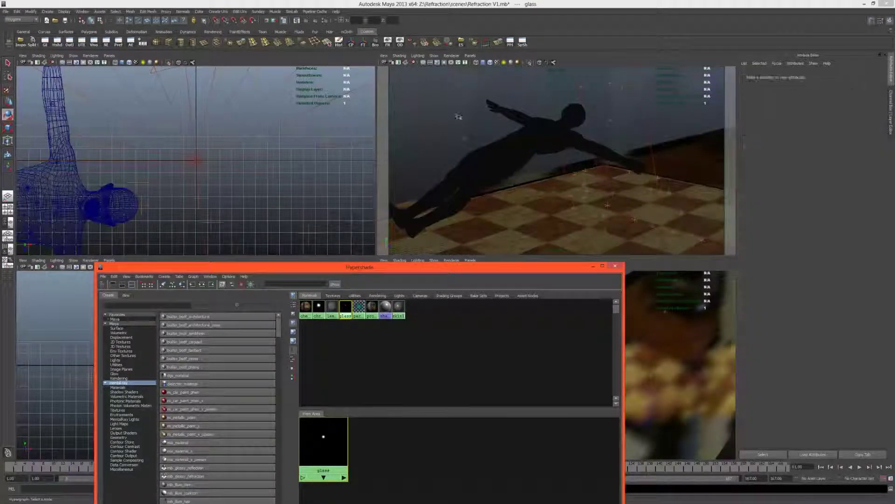
click(447, 92)
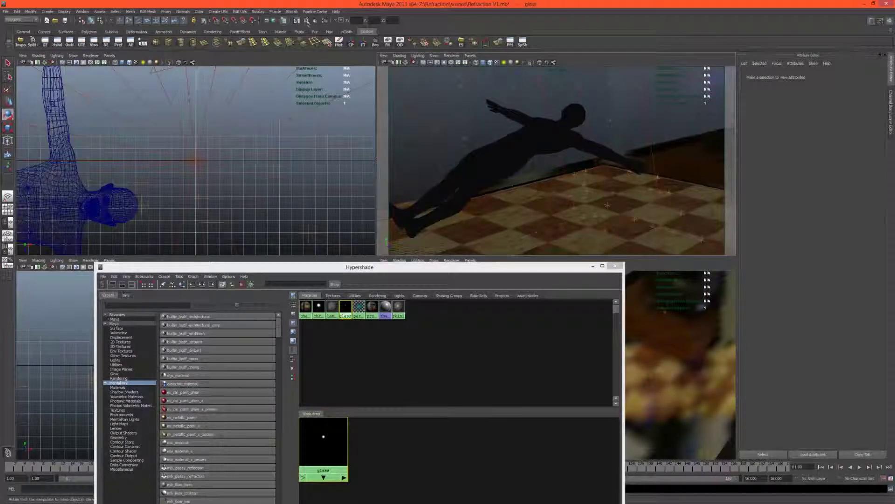
click(307, 21)
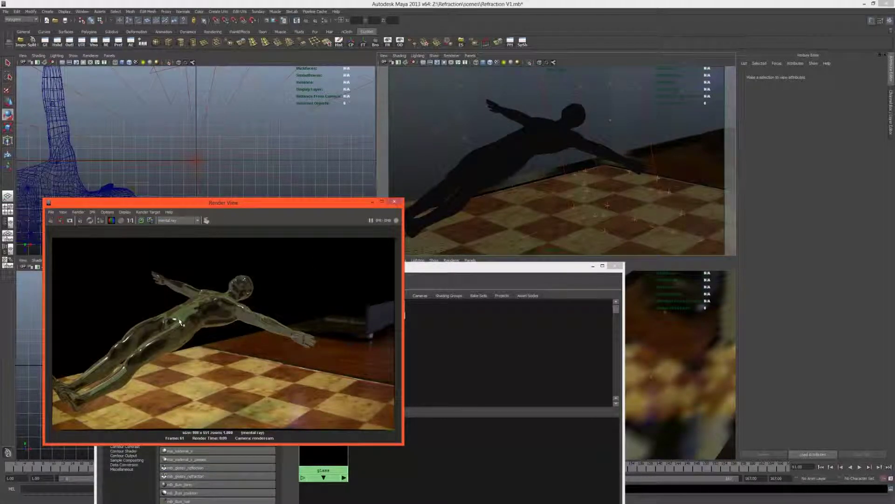
- Set the glass material's Advanced Refraction Max Distance to 300 and render the current frame again
drag(280, 202, 350, 325)
click(345, 308)
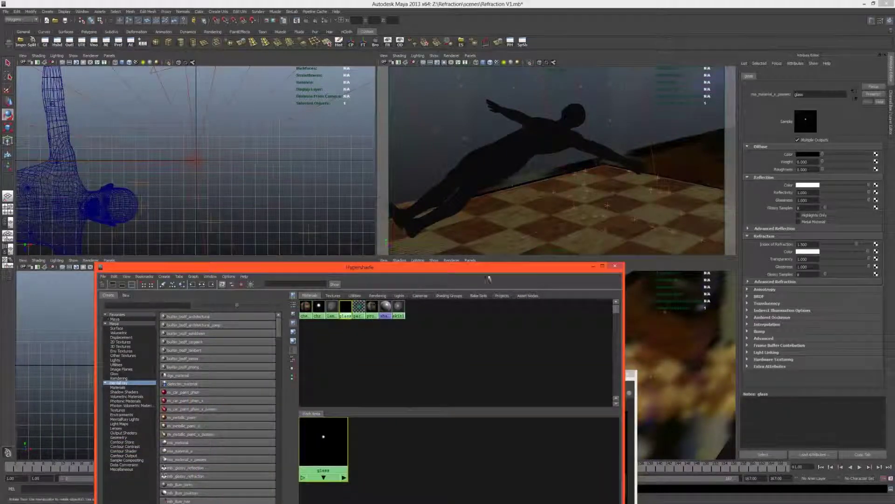
click(766, 229)
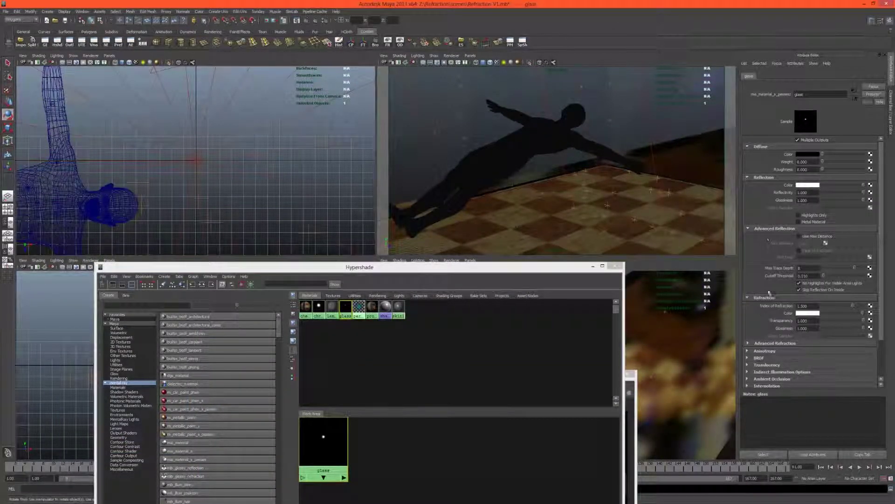
click(765, 343)
scroll(764, 330, down, 3)
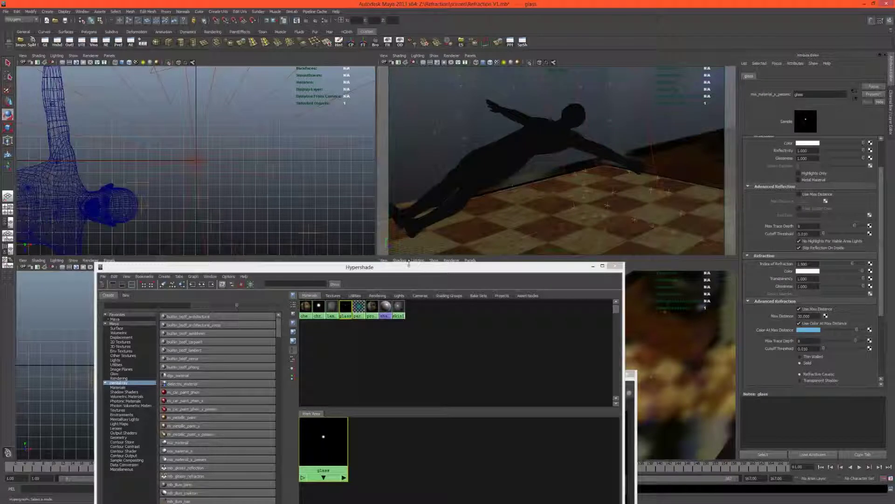
drag(406, 267, 340, 125)
drag(579, 370, 467, 211)
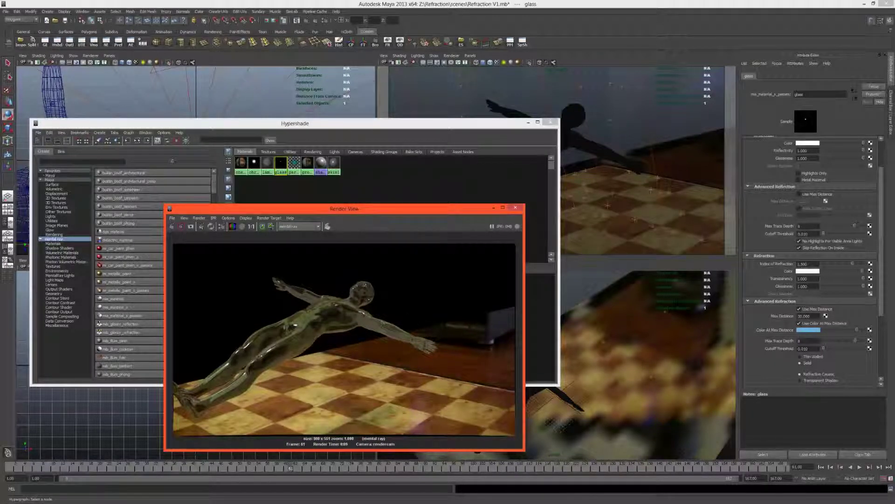
click(801, 315)
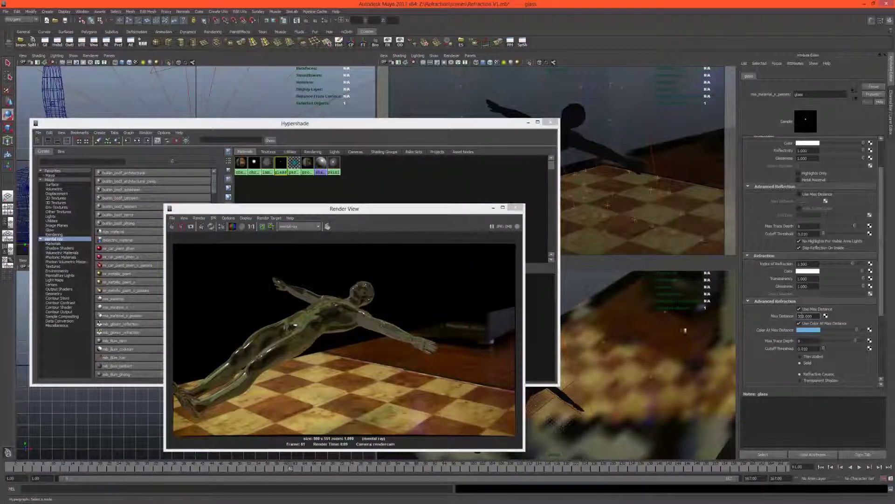
click(190, 234)
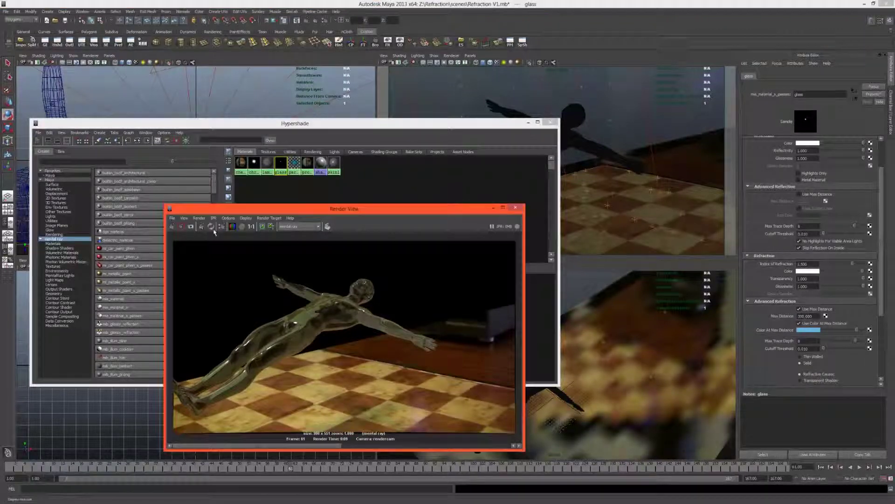
click(172, 227)
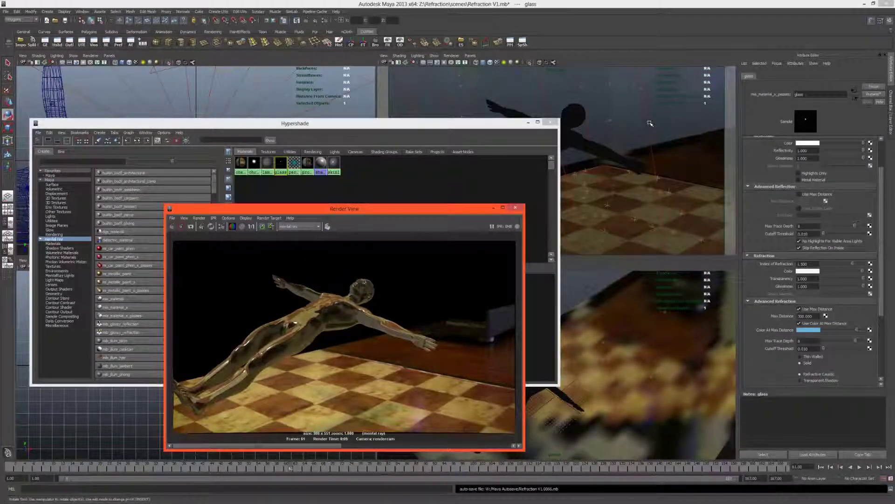
- Select the directional light and set its intensity to 1.5
middle_click(649, 123)
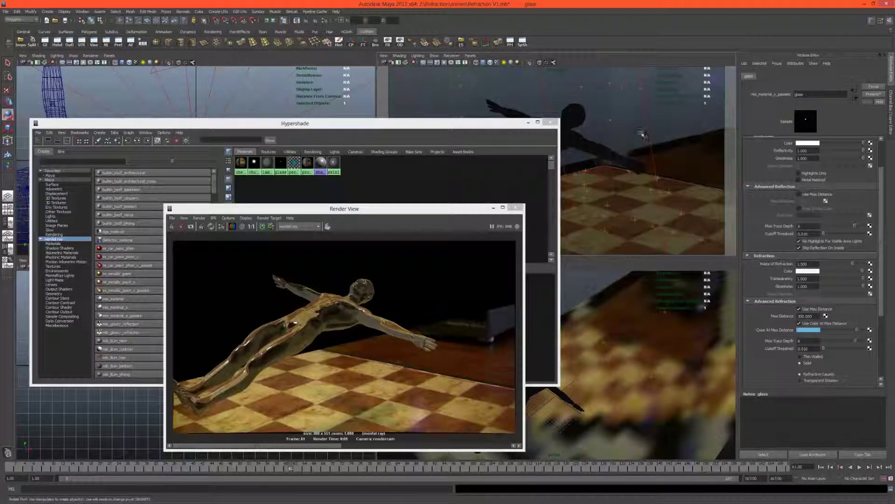
click(646, 140)
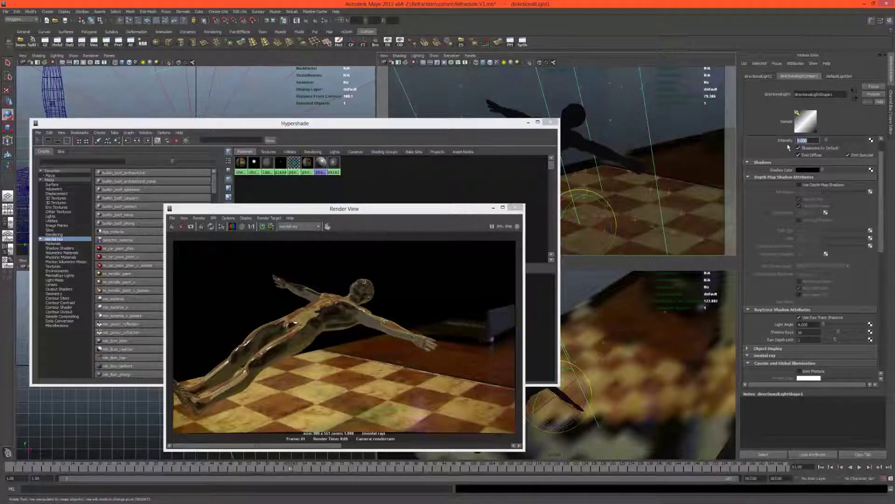
text(1.5)
key(Return)
- Change the directional light's raytrace Light Angle and re-render the frame
scroll(777, 246, down, 3)
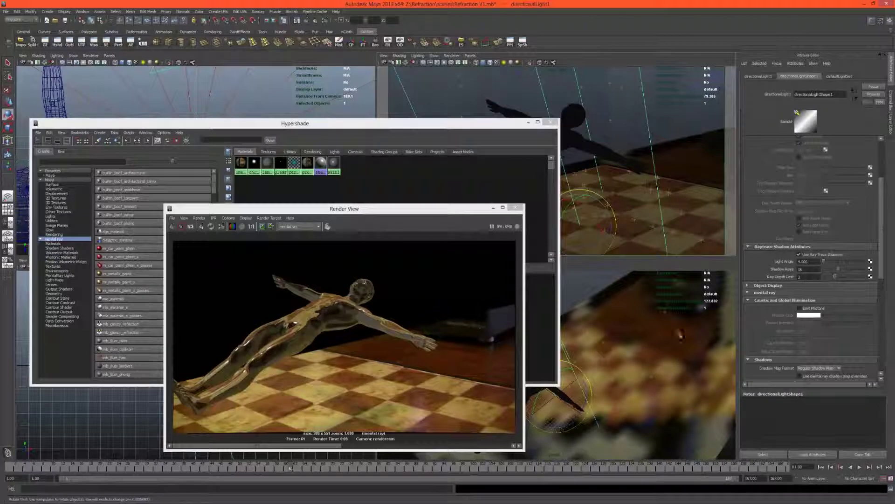
scroll(757, 271, down, 1)
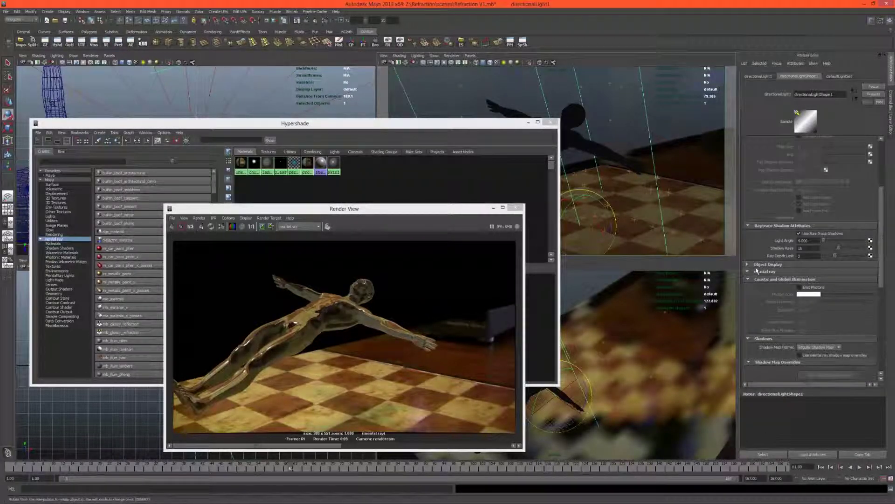
click(812, 240)
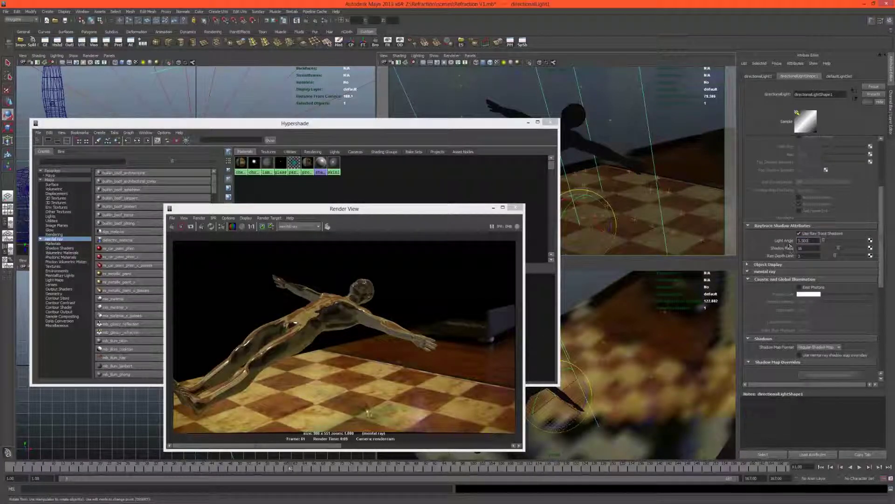
click(171, 227)
- Minimize the Hypershade, go to frame 117 and render the figure in its turned pose
click(527, 123)
drag(448, 208, 343, 102)
drag(167, 466, 458, 459)
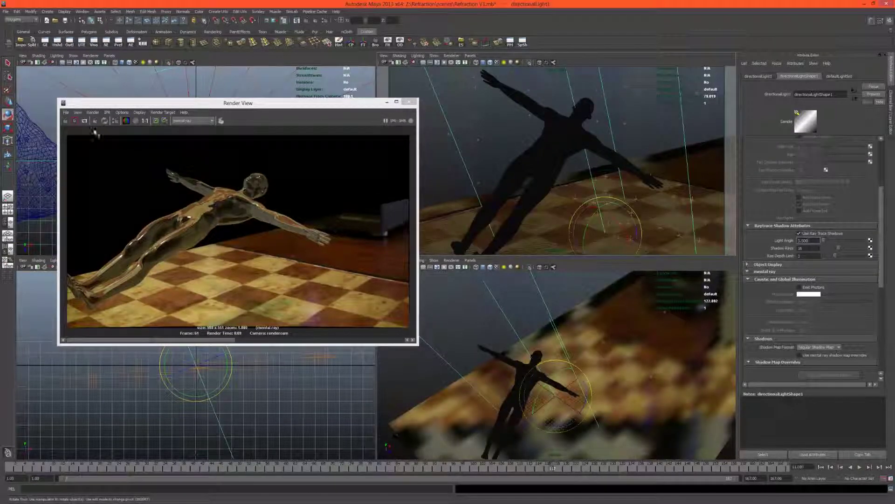
click(105, 121)
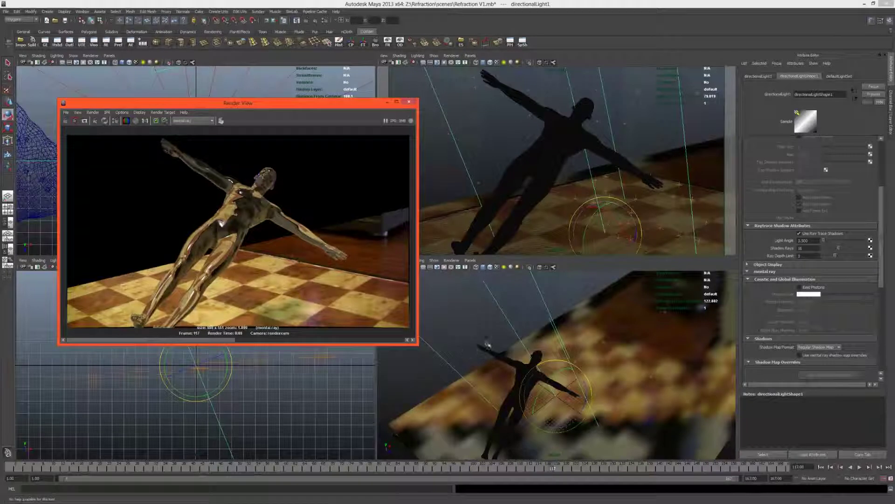
- Create a spot light and look through it in the perspective viewport
middle_click(488, 329)
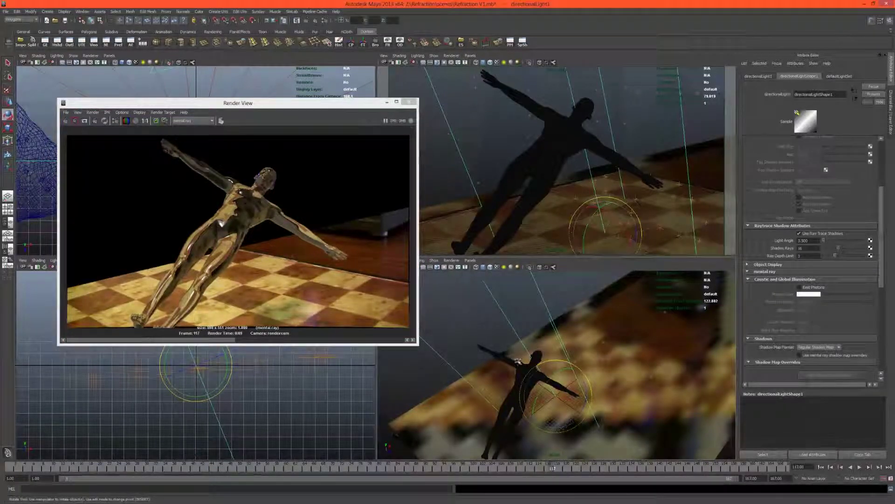
alt+drag(490, 366, 508, 367)
click(508, 367)
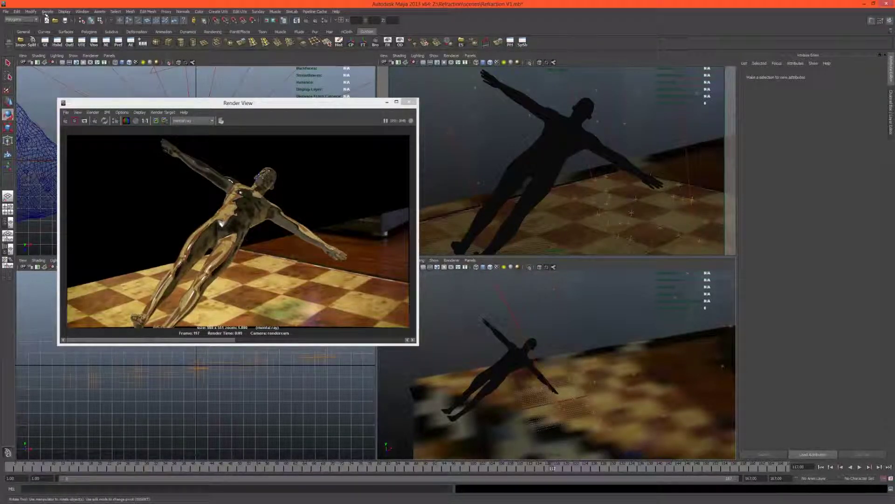
click(46, 15)
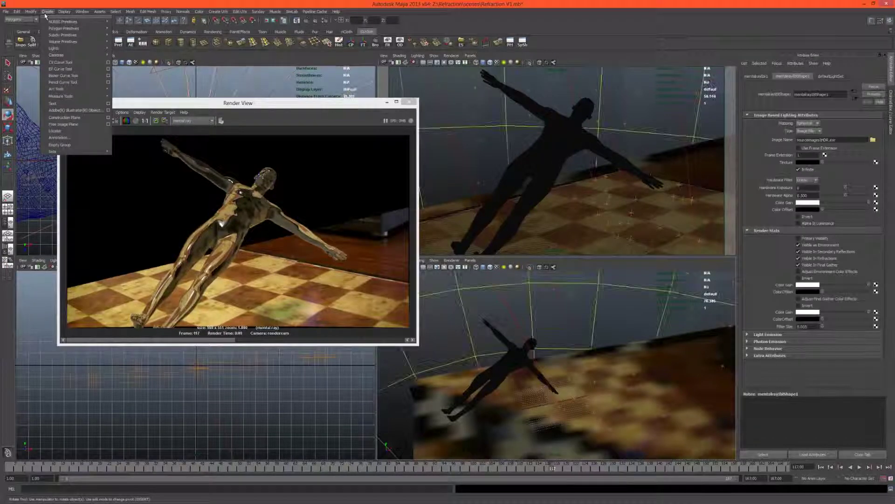
mouse_move(61, 49)
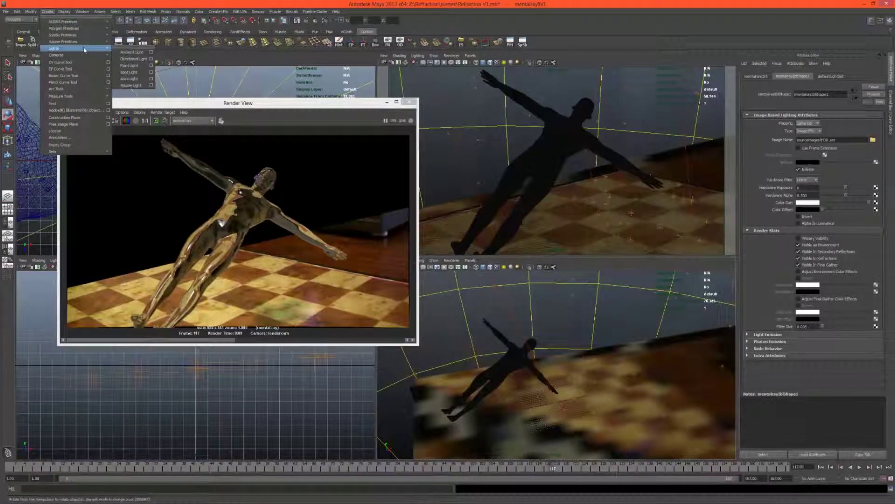
click(128, 72)
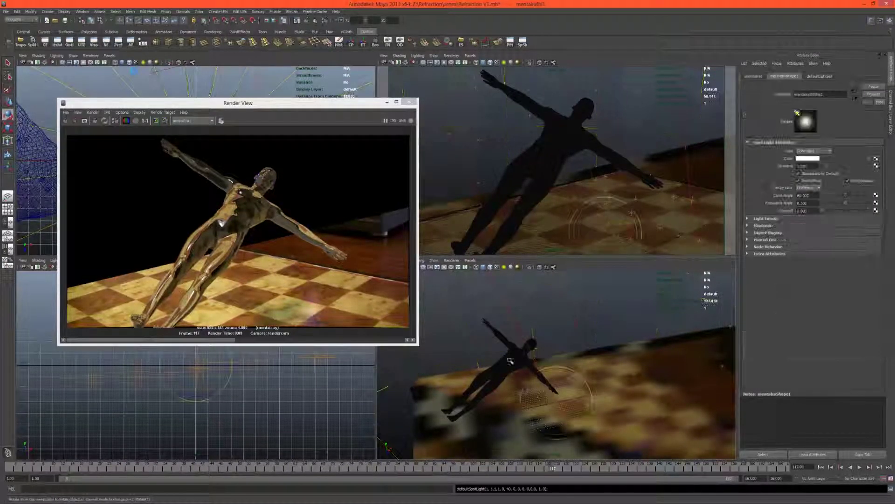
click(471, 260)
click(485, 287)
- Position the spot light above the chessboard and aim it down at the figure, playing the shot to check its coverage
alt+drag(565, 375, 563, 351)
drag(675, 468, 345, 468)
key(alt+v)
drag(131, 461, 11, 466)
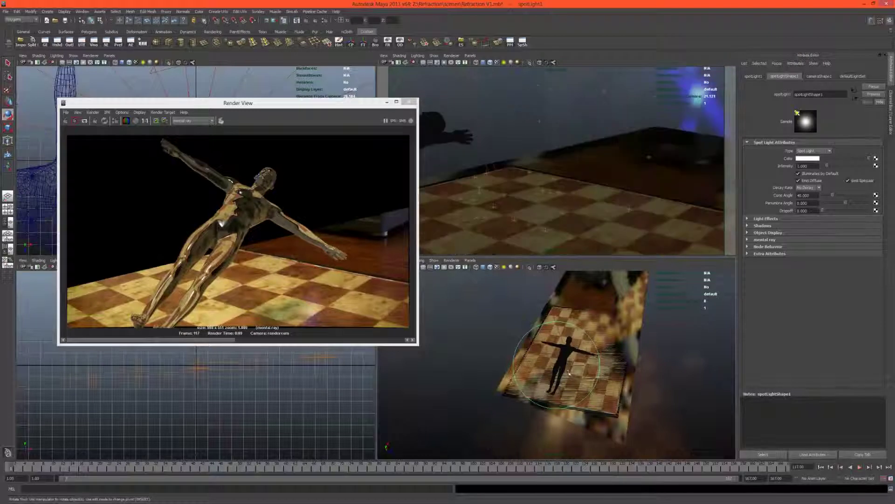
alt+right_drag(560, 379, 566, 378)
alt+middle_drag(565, 378, 556, 377)
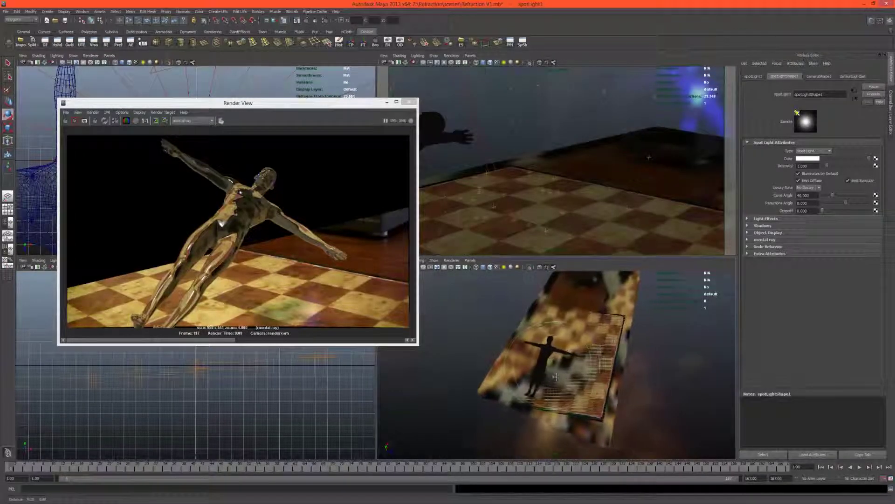
mouse_move(556, 376)
alt+mouse_down()
mouse_move(579, 370)
mouse_move(570, 383)
alt+mouse_up()
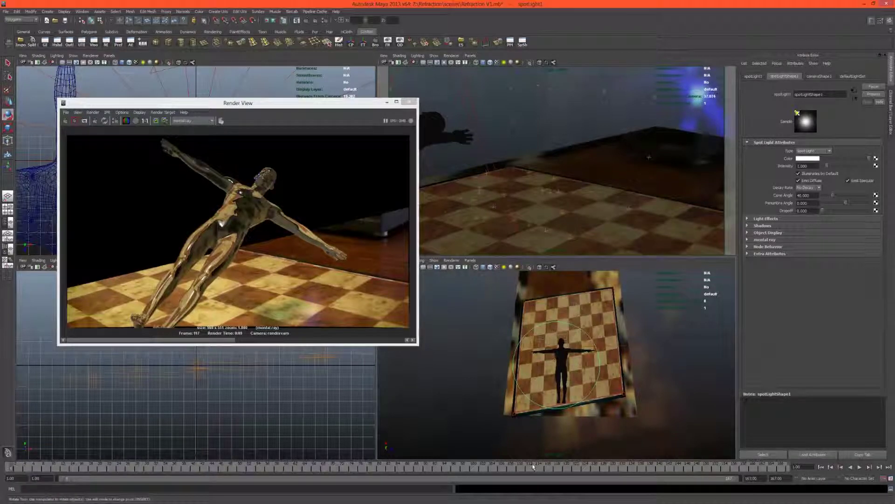
- Scrub and play back the animation to check the figure stays within the spot light's cone
drag(532, 466, 561, 467)
key(alt+v)
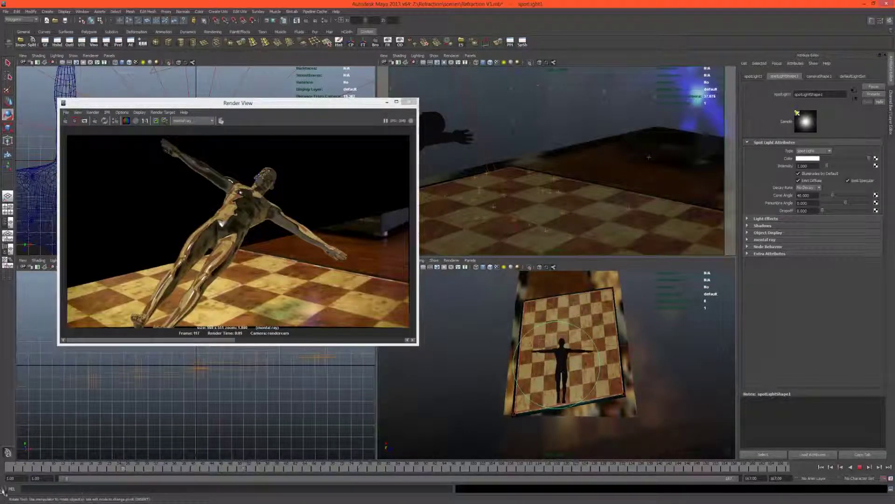
drag(1, 491, 1, 489)
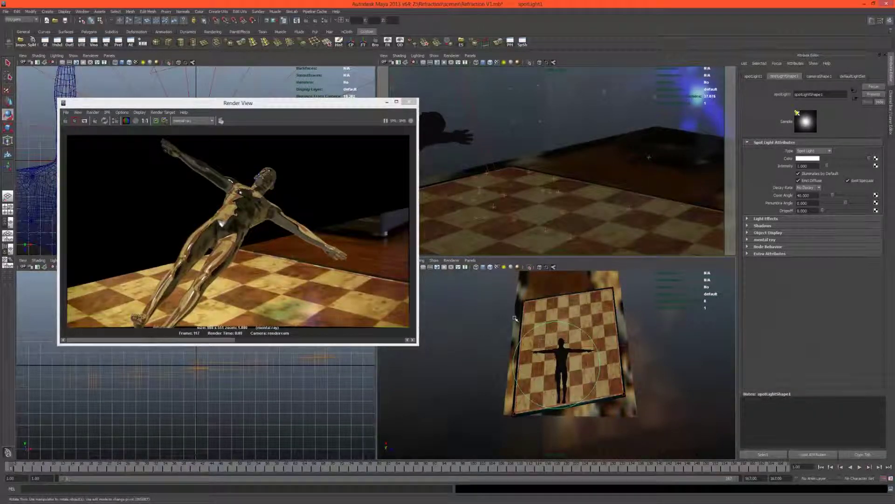